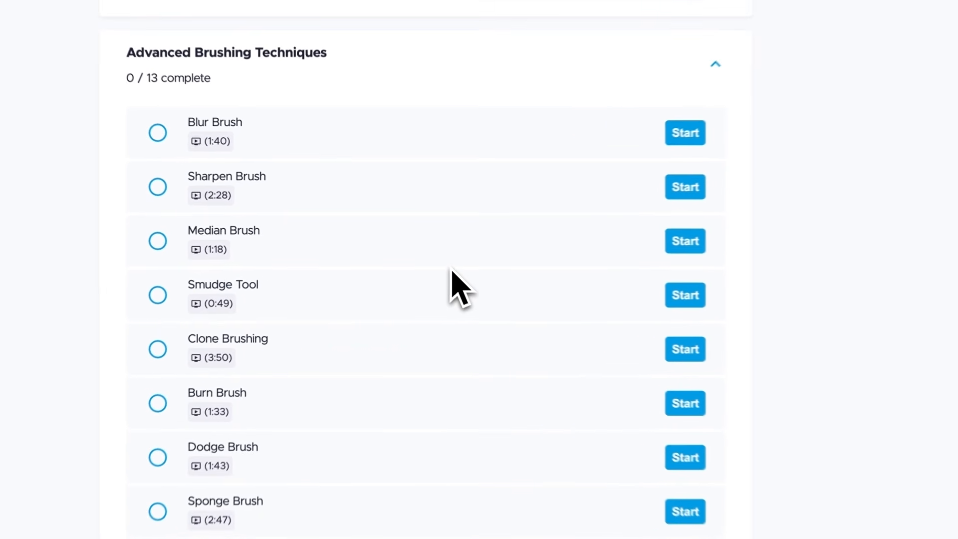
scroll(462, 290, "down", 12)
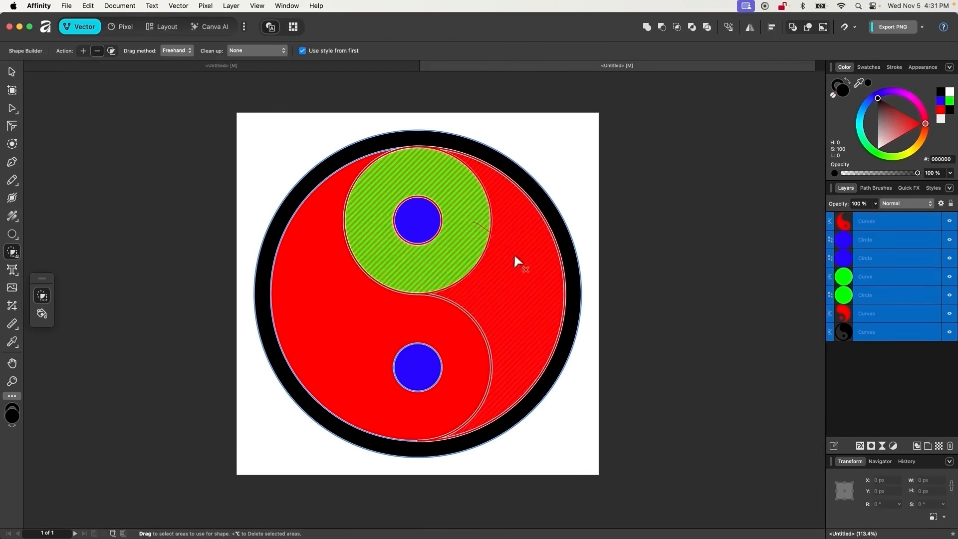
left_click(515, 259)
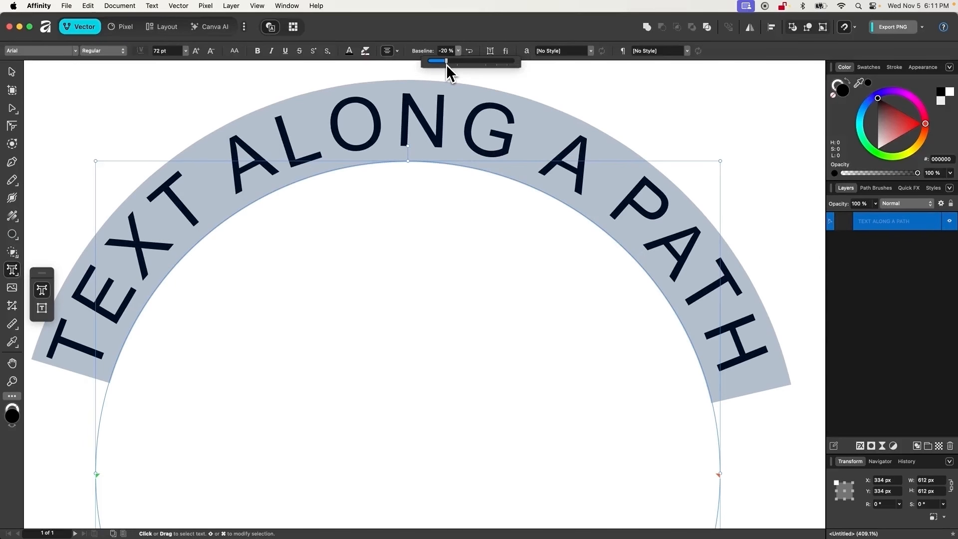
left_click_drag(446, 64, 488, 71)
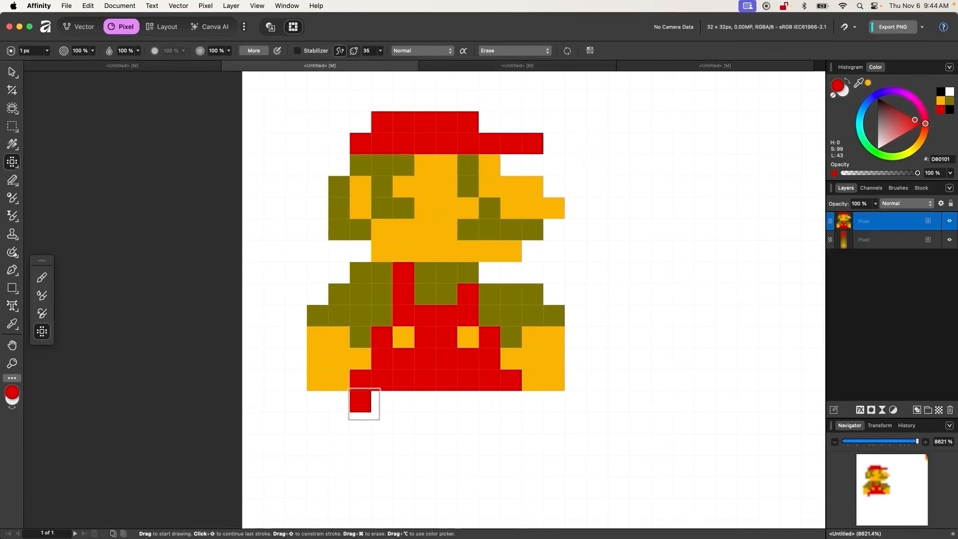
mouse_move(364, 399)
left_mouse_down()
mouse_move(474, 395)
mouse_move(342, 439)
left_mouse_up()
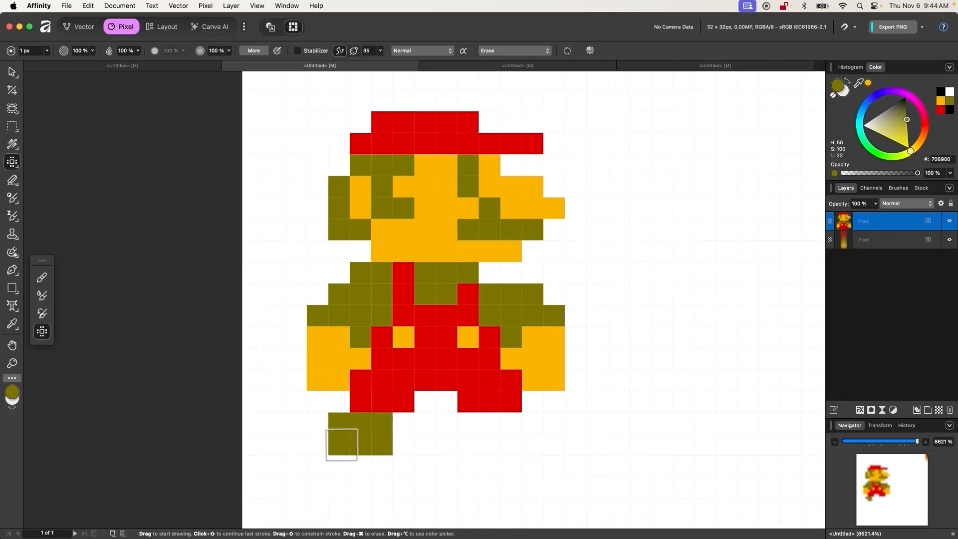
left_click_drag(489, 422, 534, 444)
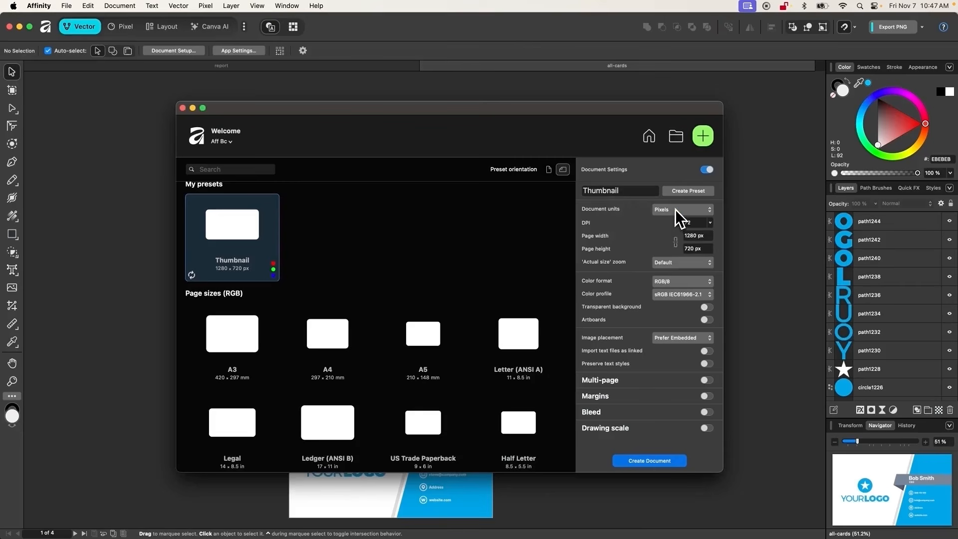
left_click(676, 209)
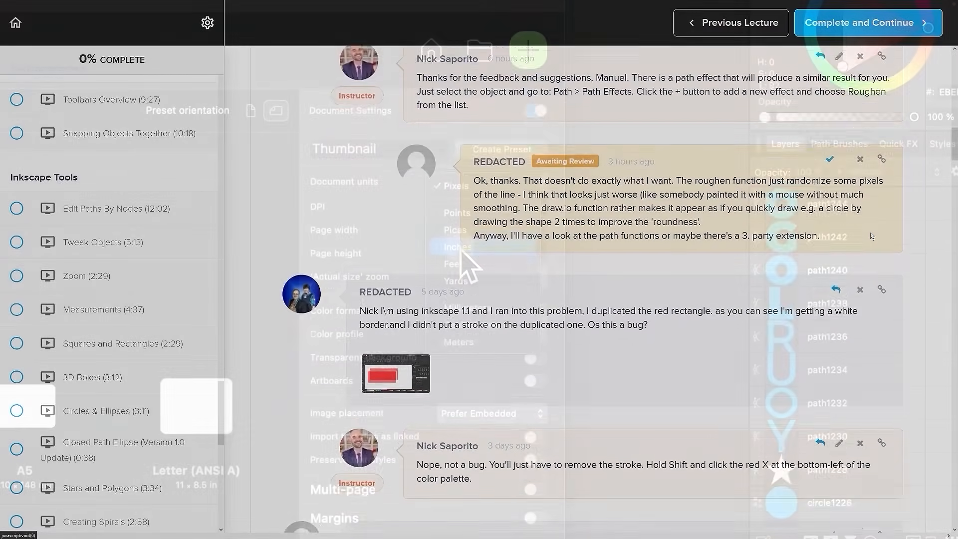
scroll(893, 228, "down", 10)
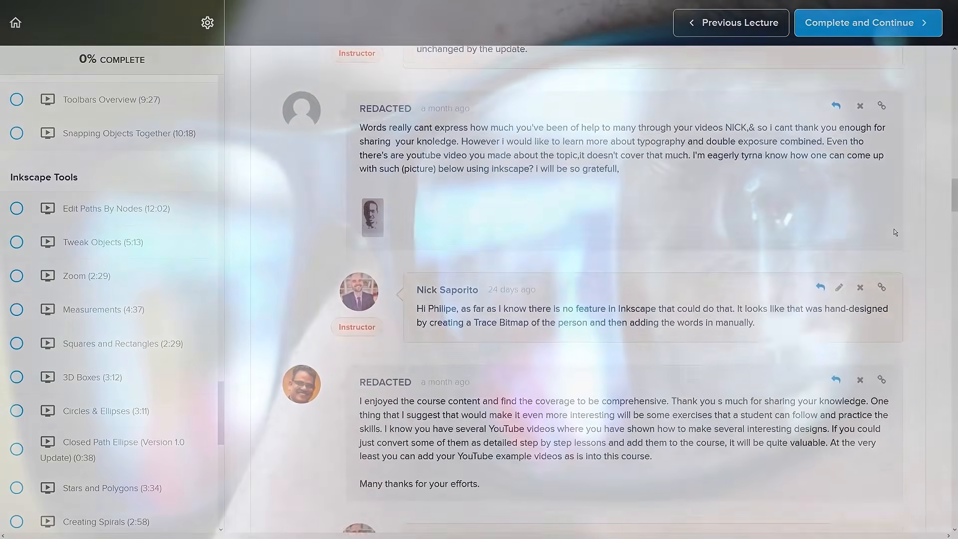
scroll(893, 228, "down", 3)
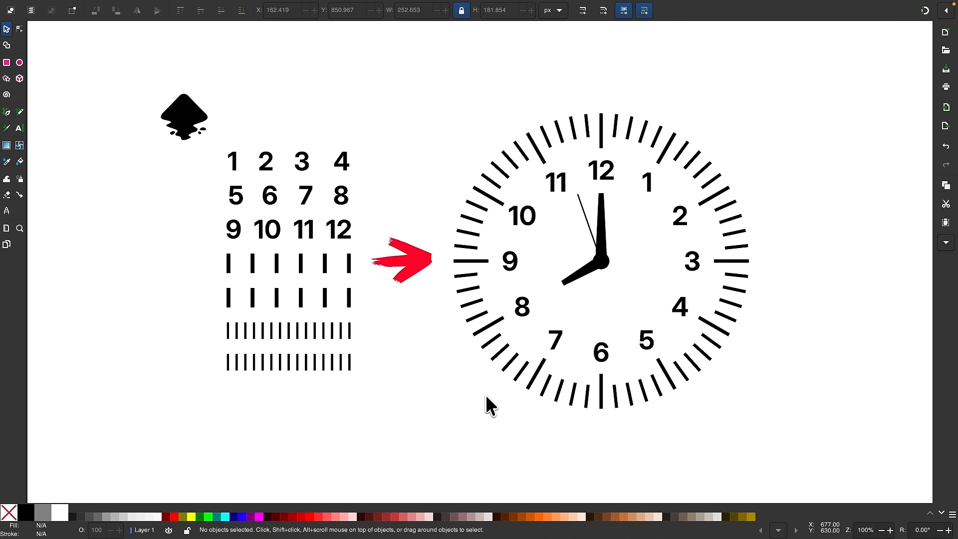
- Draw a circle about 354 px in diameter on an empty area below the clock example and fill it with light grey
scroll(485, 394, "down", 10)
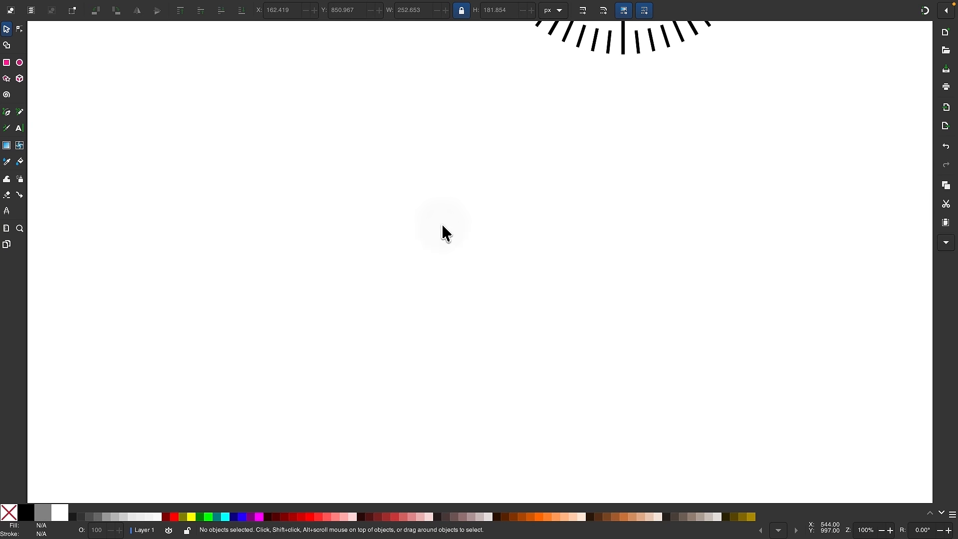
scroll(441, 225, "down", 5)
left_click(405, 312)
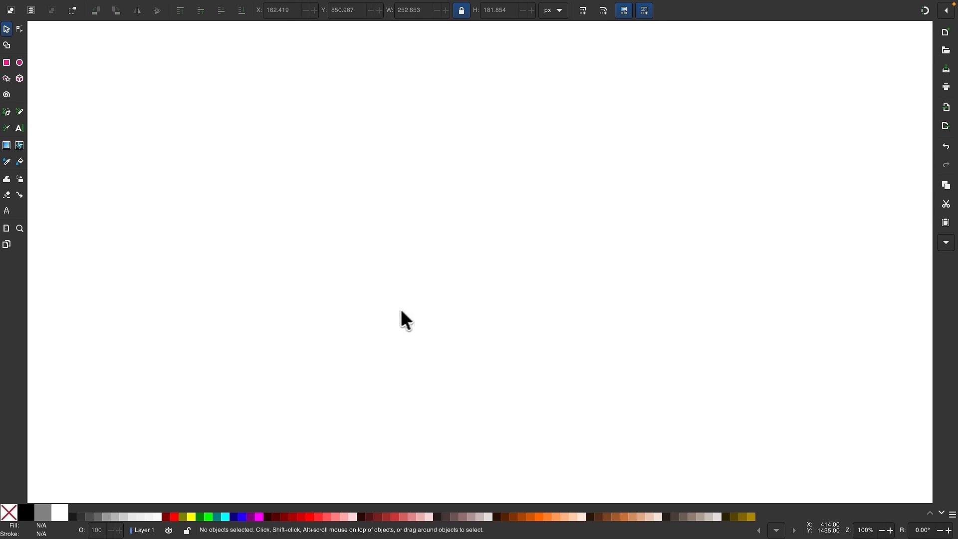
left_click(20, 63)
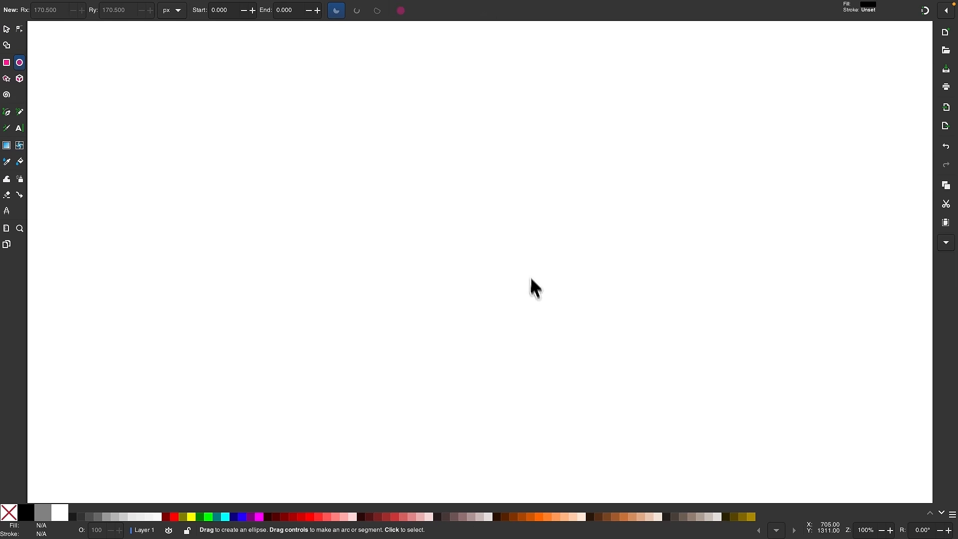
left_click_drag(336, 159, 512, 349)
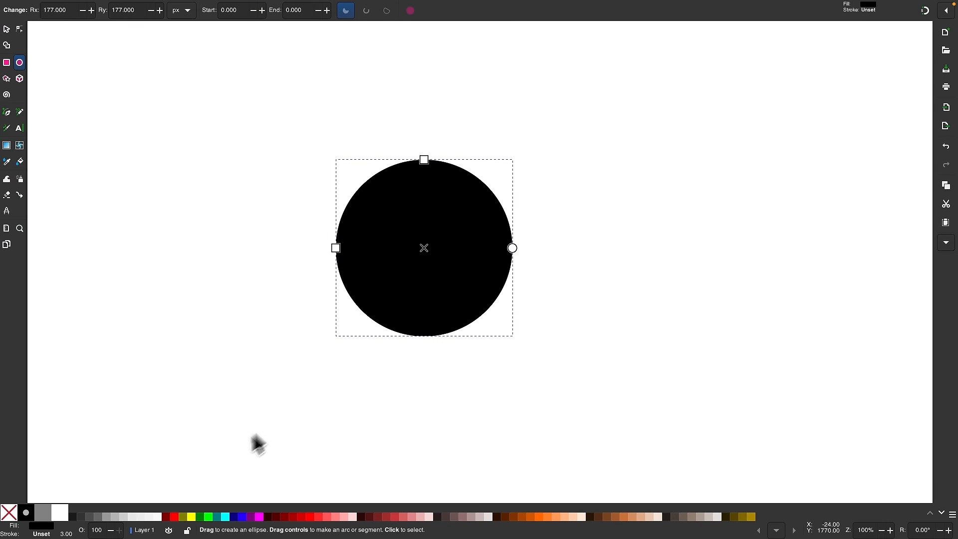
left_click(125, 517)
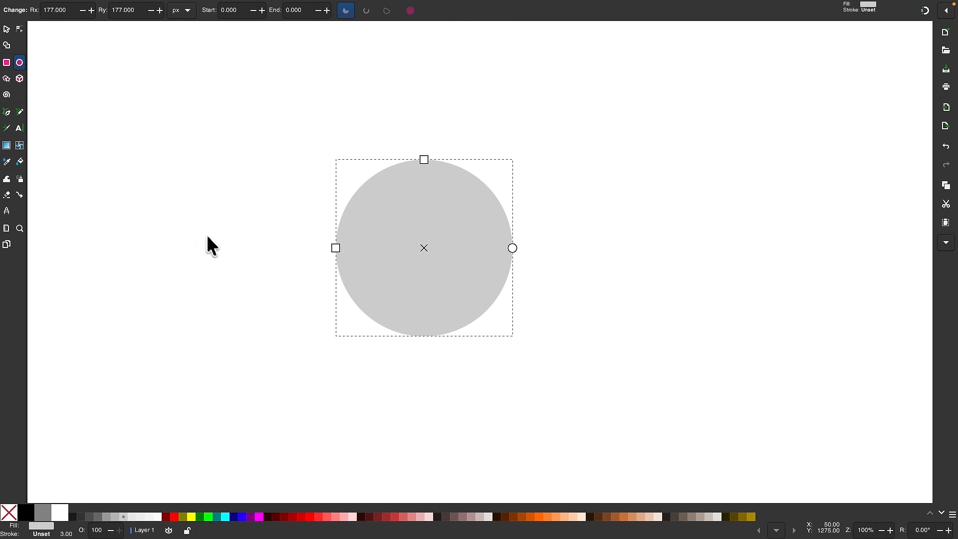
left_click(132, 517)
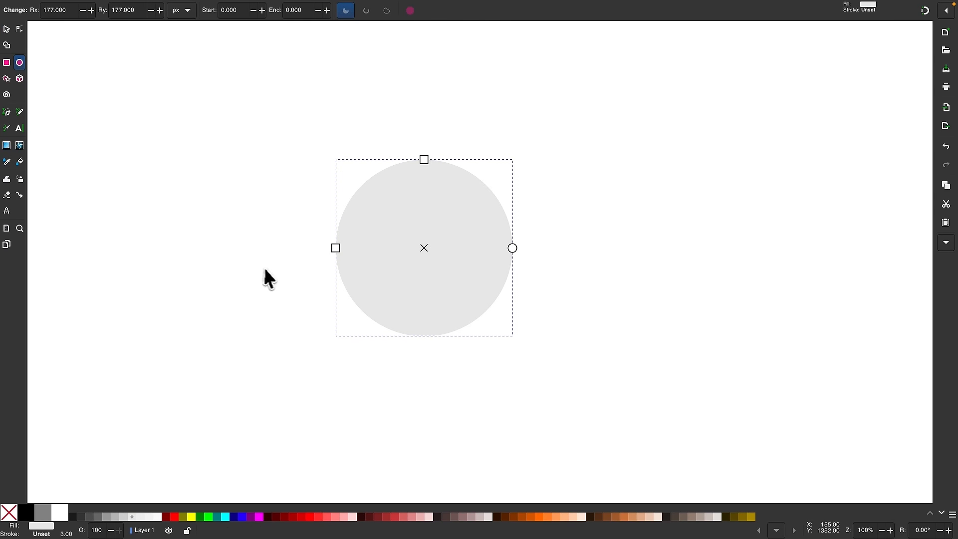
- Enlarge the grey circle proportionally to about 499 px and move it up and to the right
scroll(253, 271, "left", 1)
scroll(254, 271, "right", 1)
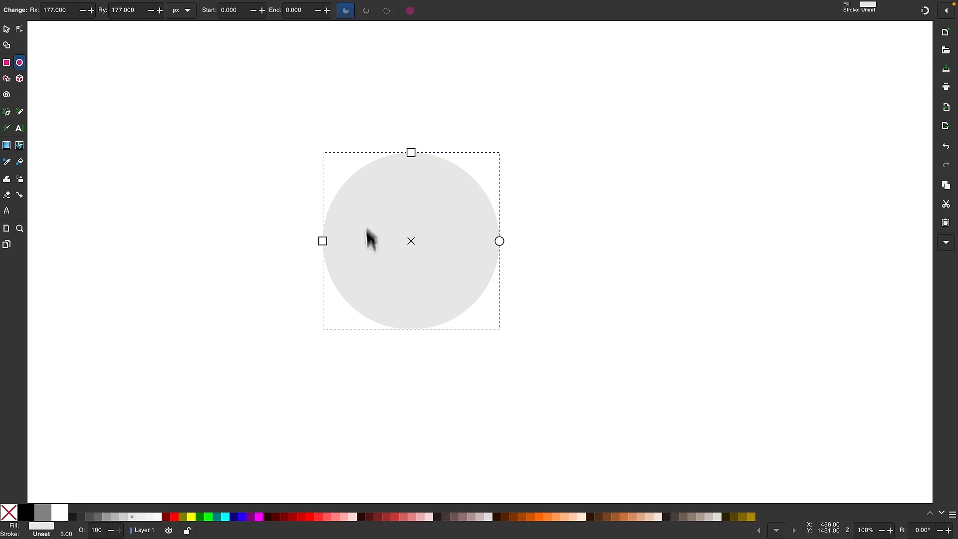
left_click(7, 30)
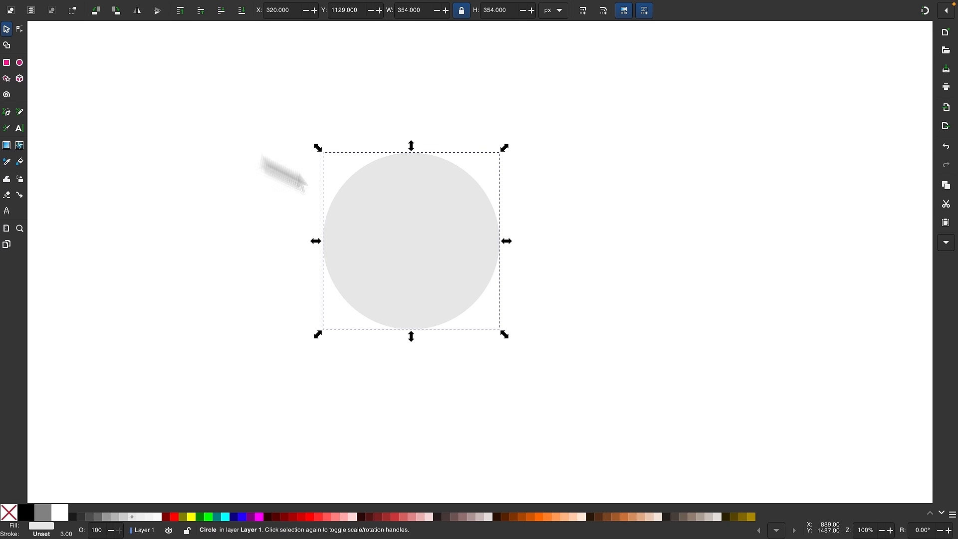
left_click(497, 337)
left_click(449, 276)
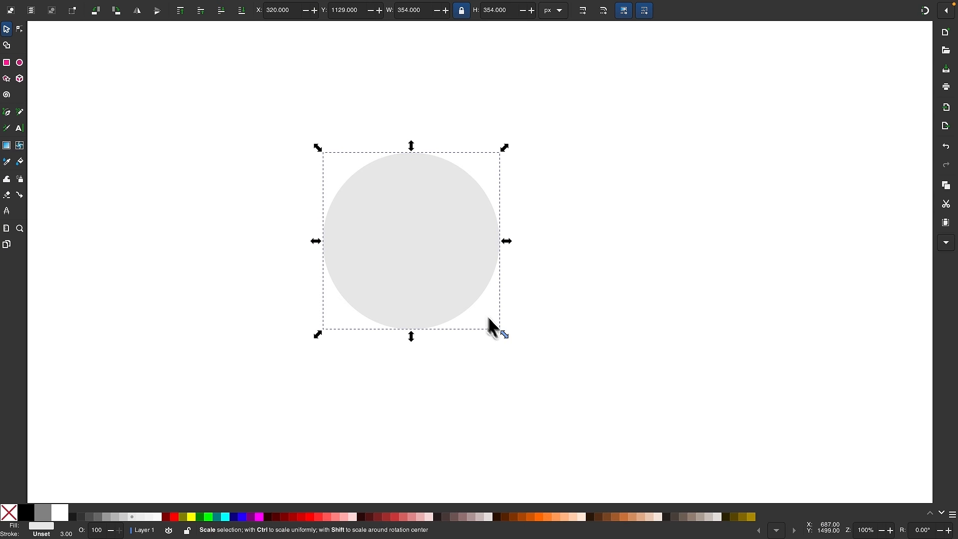
left_click_drag(505, 335, 578, 409)
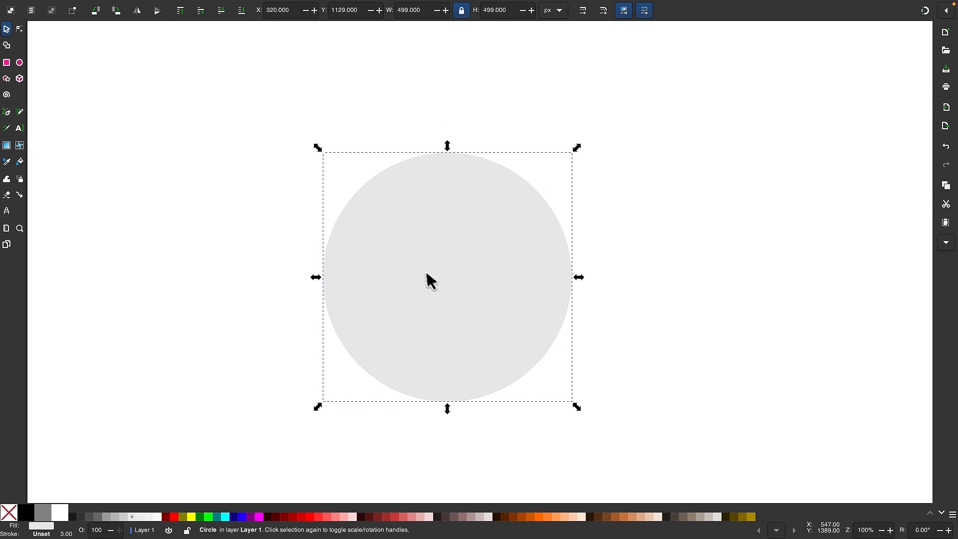
left_click_drag(437, 286, 599, 235)
- Draw a thin vertical rectangle about 5 by 37 px to the upper left of the circle and fill it with black
left_click(7, 63)
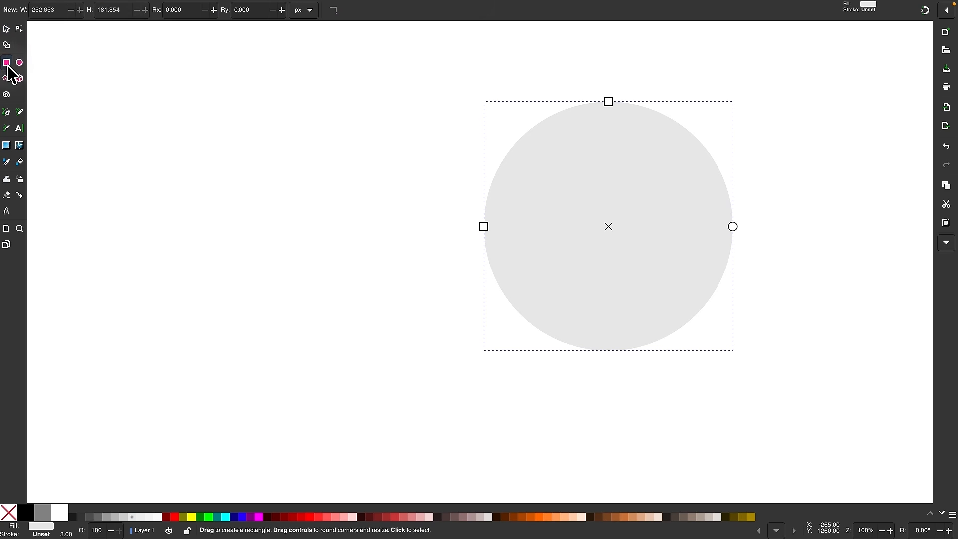
left_click_drag(154, 97, 157, 115)
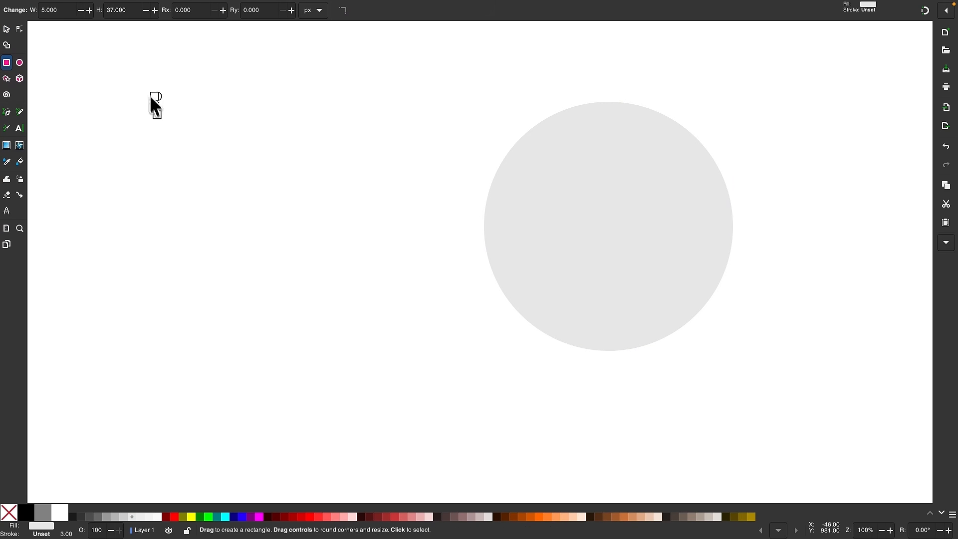
scroll(140, 79, "up", 5)
scroll(207, 246, "up", 1)
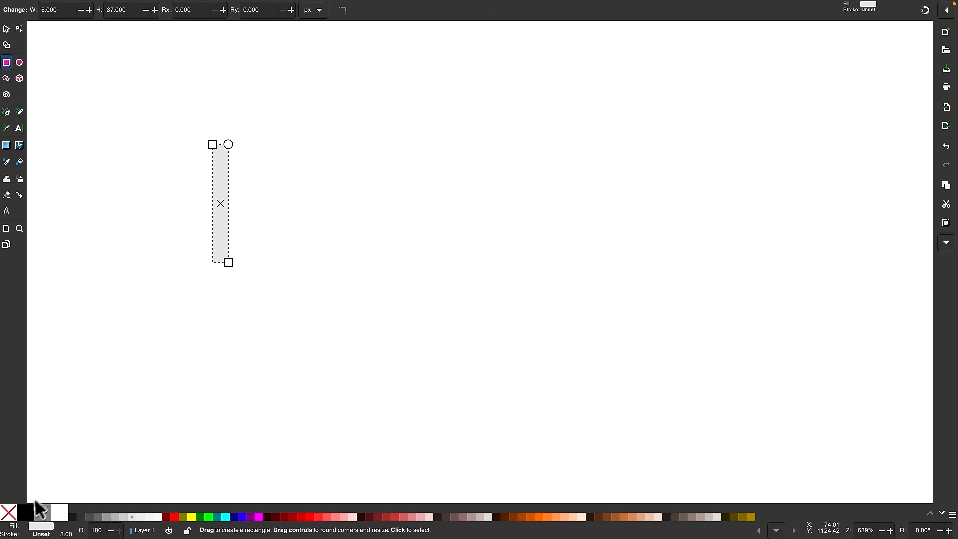
left_click(27, 514)
scroll(299, 320, "down", 6)
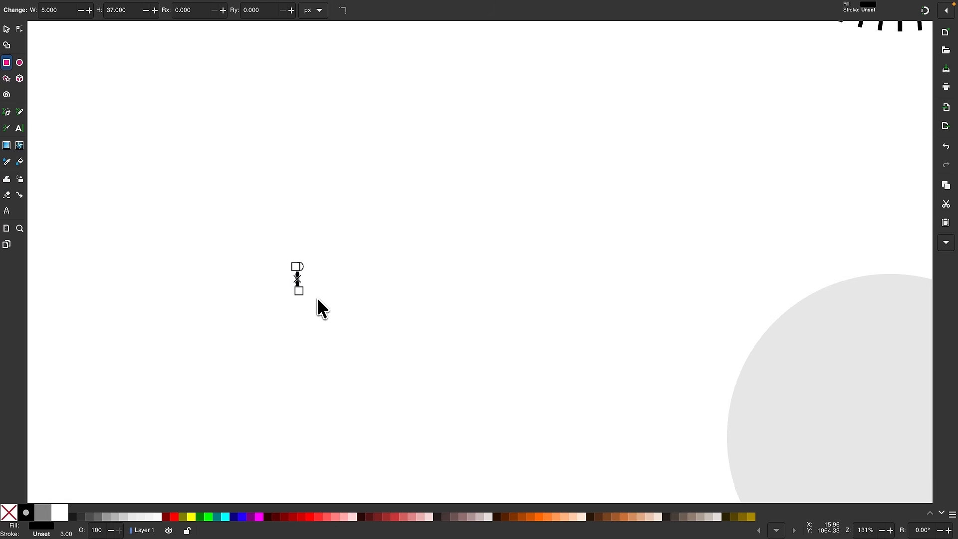
- Stamp copies of the black tick mark side by side to form a horizontal row of ten marks
left_click(6, 29)
left_click(131, 191)
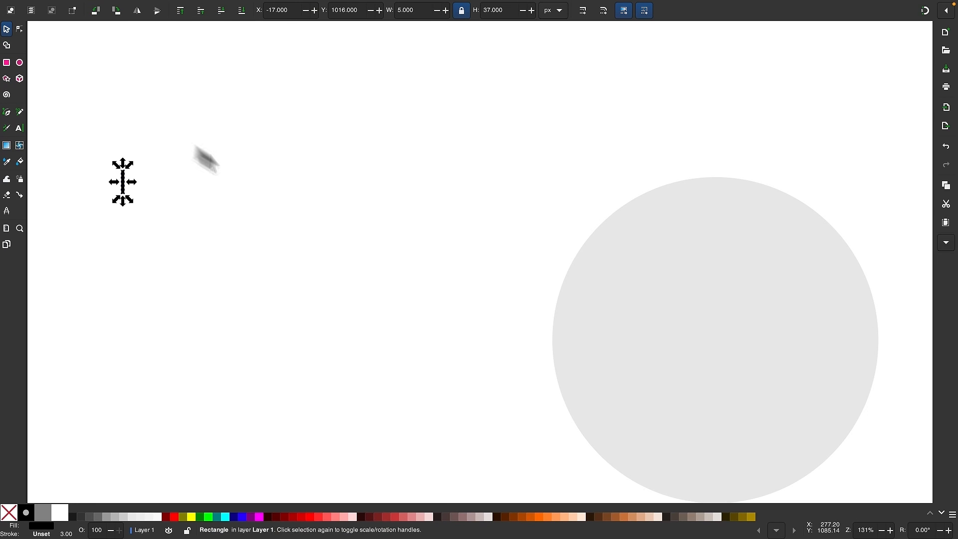
scroll(313, 216, "left", 2)
left_click_drag(157, 179, 259, 175)
key("space")
key("space")
key("space")
key("space")
- Duplicate the whole row of ten tick marks and place the copy directly beneath it
left_click_drag(371, 289, 111, 135)
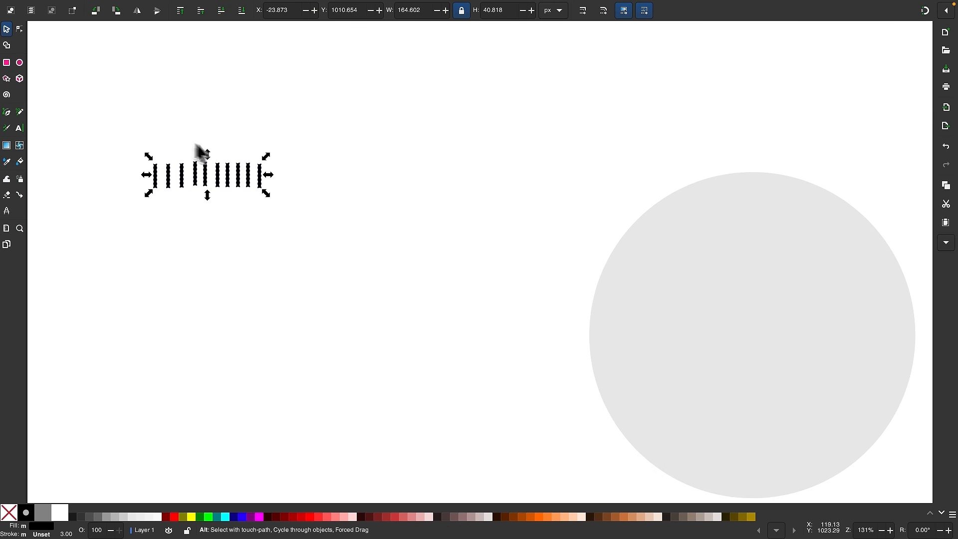
left_click(227, 173)
key("ctrl+d")
left_click_drag(231, 182, 231, 220)
- Select both rows and duplicate them twice downward to make six rows of ten tick marks
left_click_drag(285, 265, 96, 135)
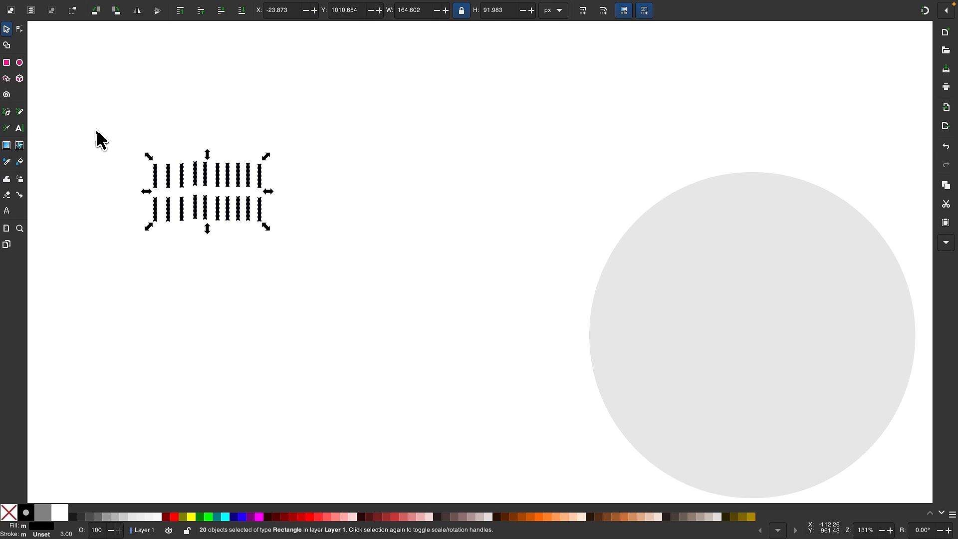
scroll(342, 256, "down", 2)
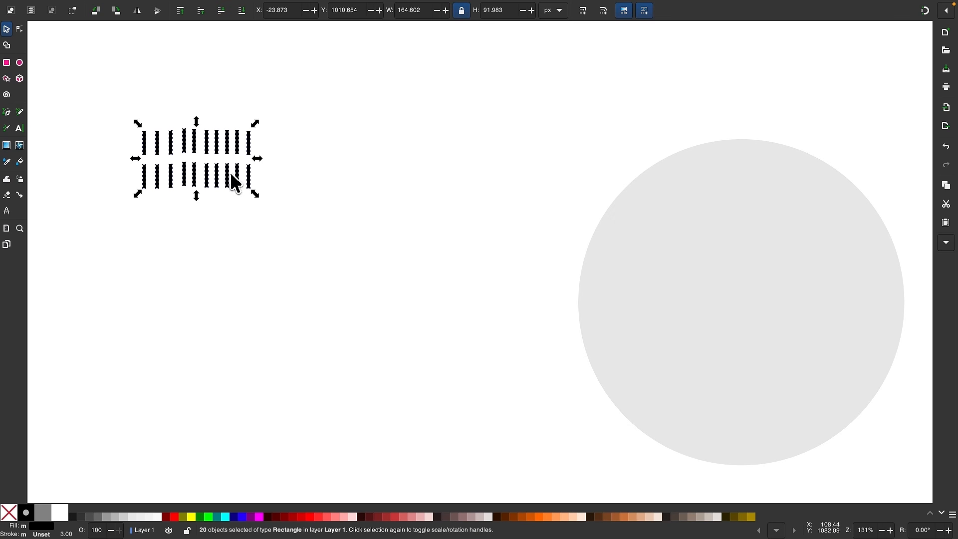
key("ctrl+d")
left_click_drag(231, 181, 230, 322)
key("ctrl+d")
- Move the grey circle left so it sits closer to the block of tick marks
left_click_drag(636, 343, 488, 316)
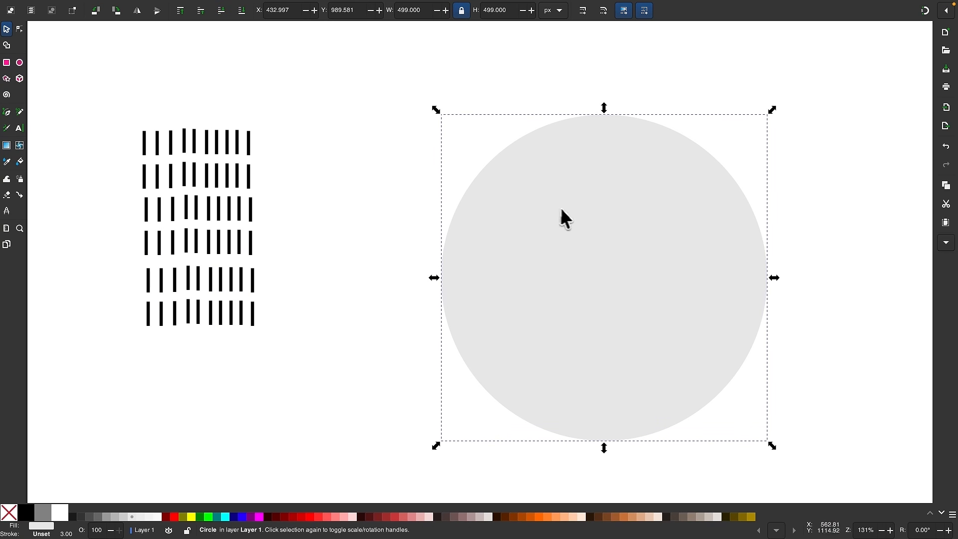
scroll(506, 192, "down", 1)
scroll(527, 235, "right", 1)
left_click_drag(528, 235, 514, 238)
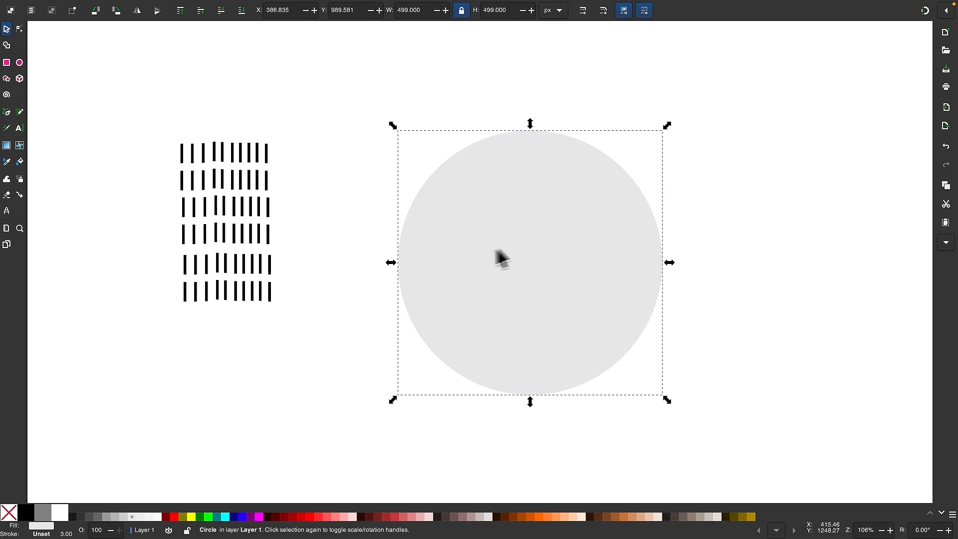
- Arrange all 60 tick marks around the grey circle with Align and Distribute's Circular option, using first selected circle, centered bounding-box anchor and Rotate objects
left_click_drag(331, 338, 142, 95)
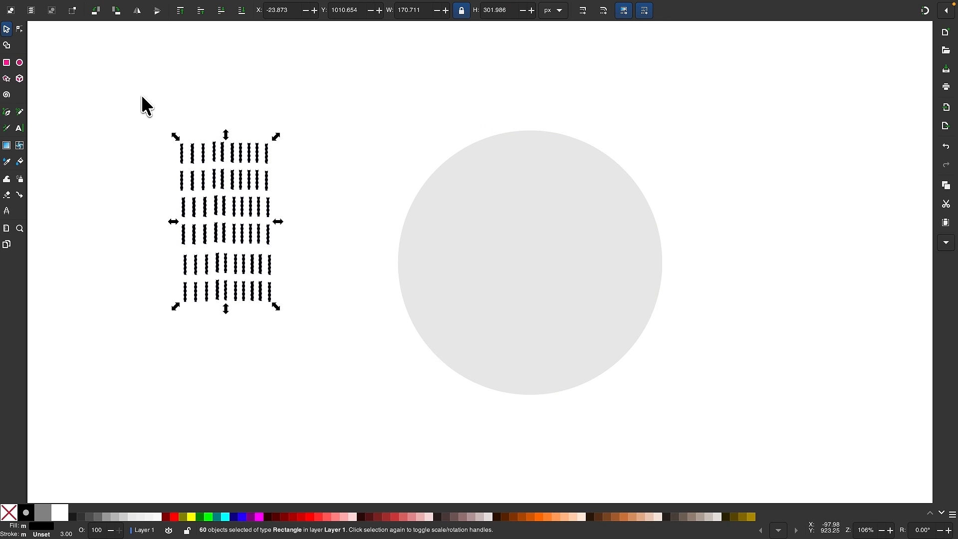
left_click(537, 262, "shift")
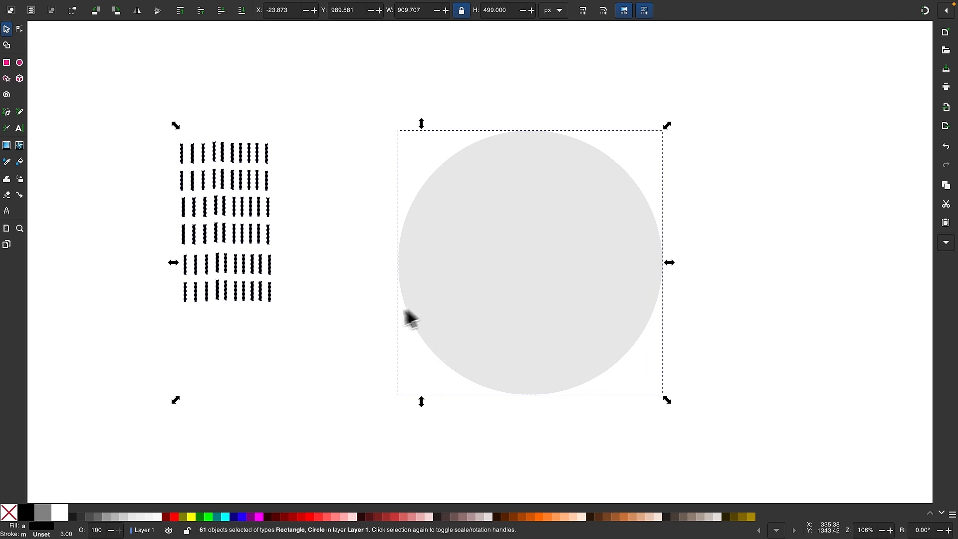
mouse_move(177, 15)
left_click(152, 7)
mouse_move(297, 15)
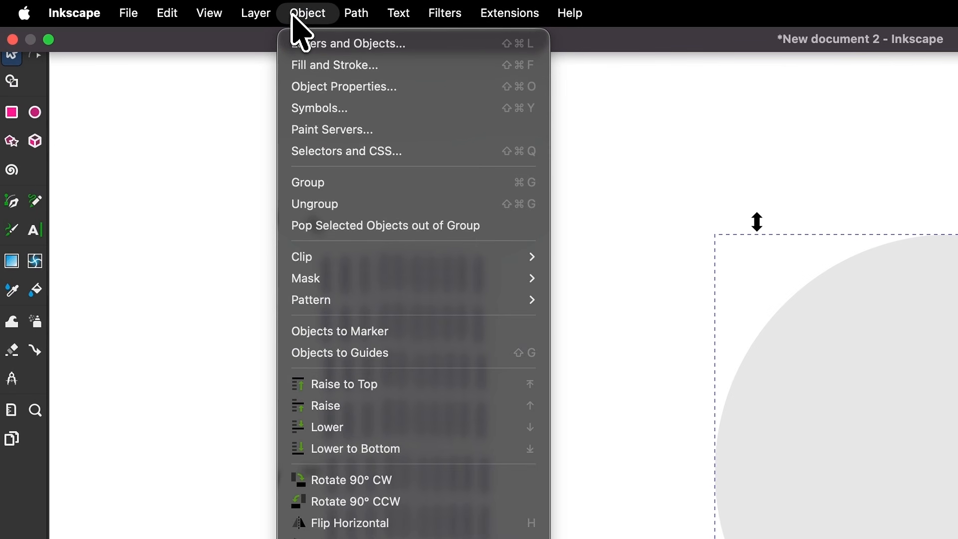
left_click(376, 414)
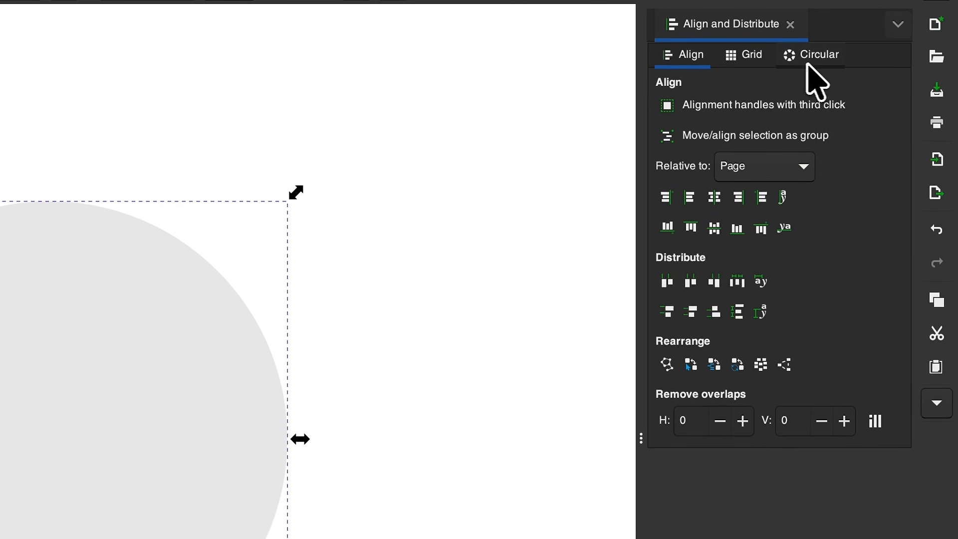
left_click(813, 60)
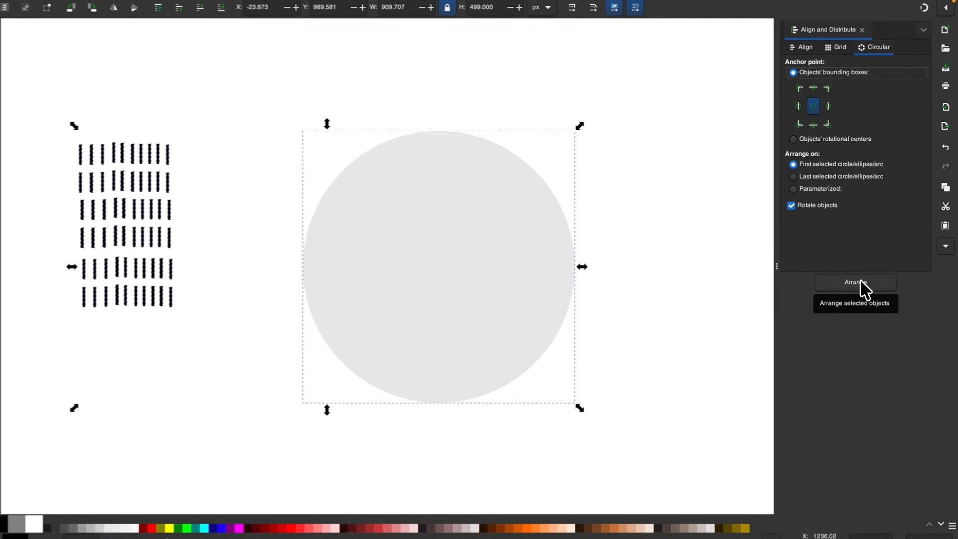
left_click(793, 474)
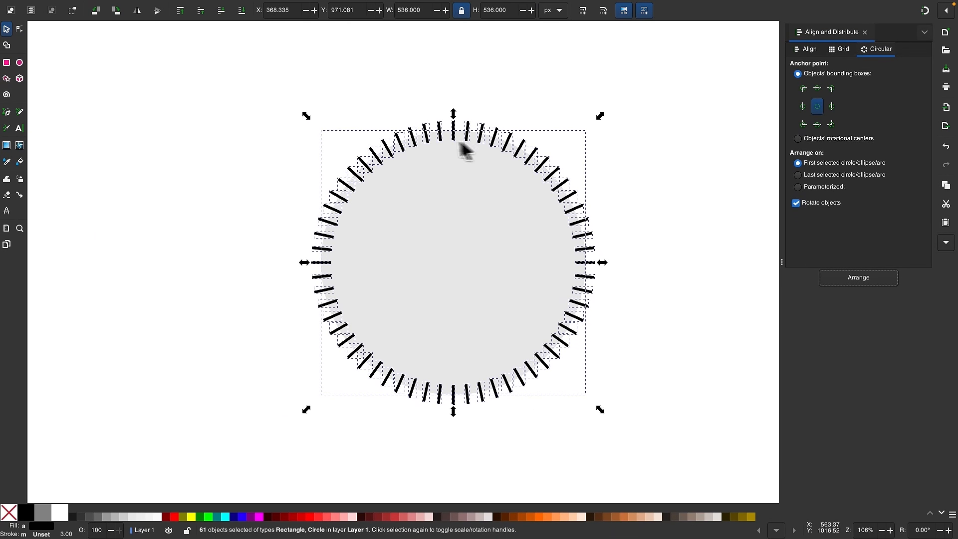
left_click(509, 440)
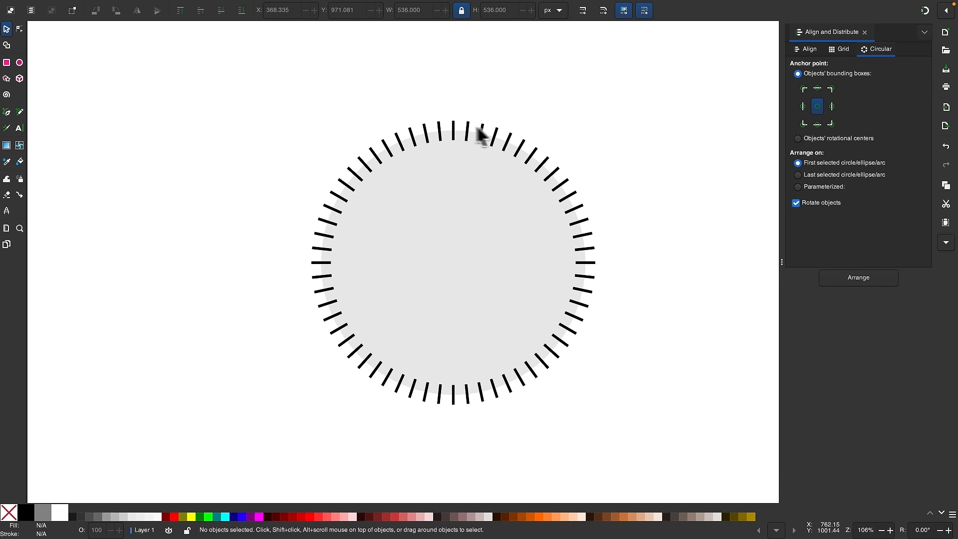
- Duplicate the topmost tick mark, place the copy well left of the dial, and lengthen it to about 59 px
scroll(422, 230, "left", 2)
scroll(423, 229, "down", 1)
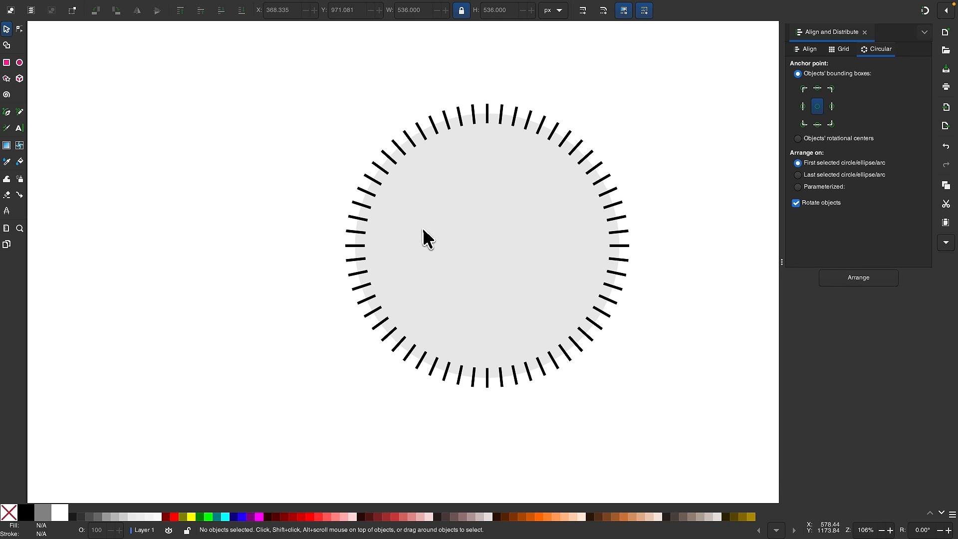
scroll(423, 230, "down", 1)
left_click(484, 104)
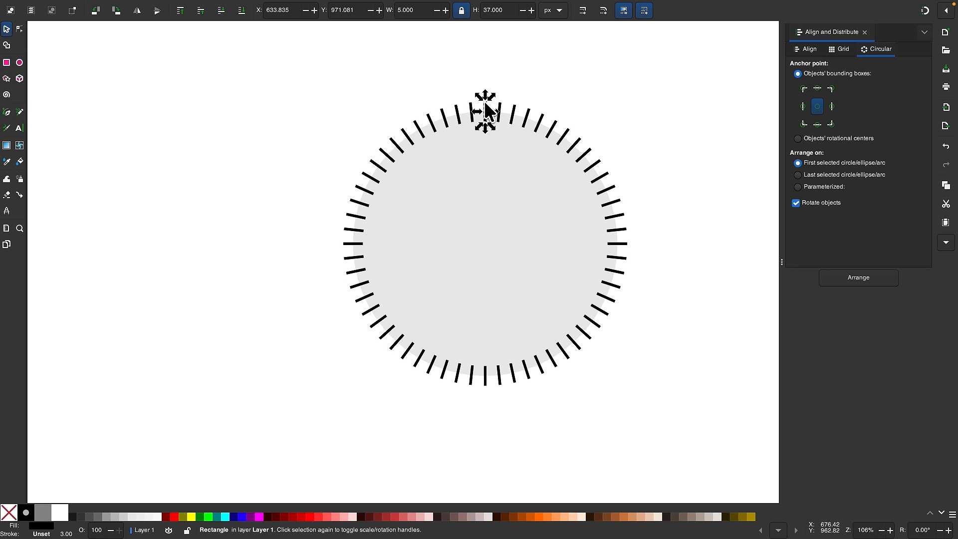
left_click(534, 88)
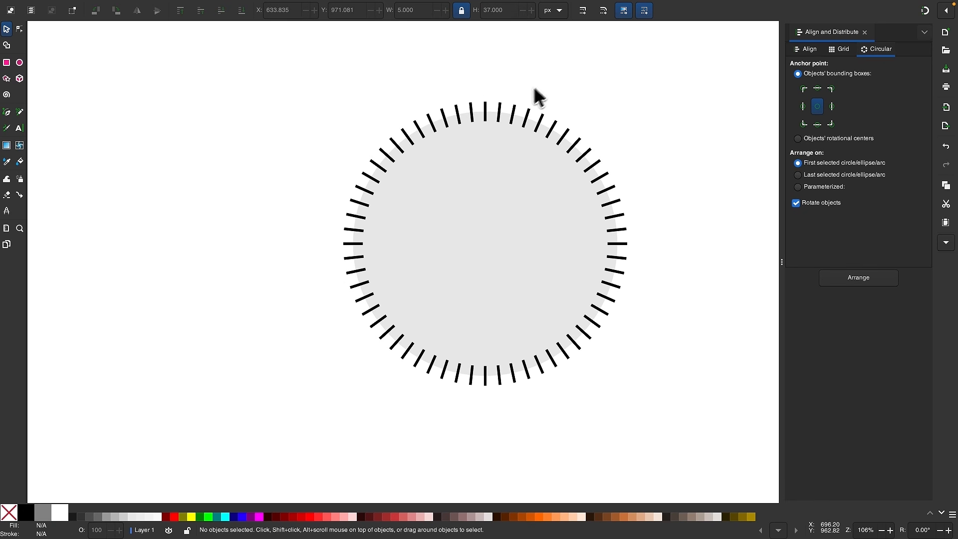
left_click_drag(481, 112, 250, 256)
scroll(199, 208, "up", 4)
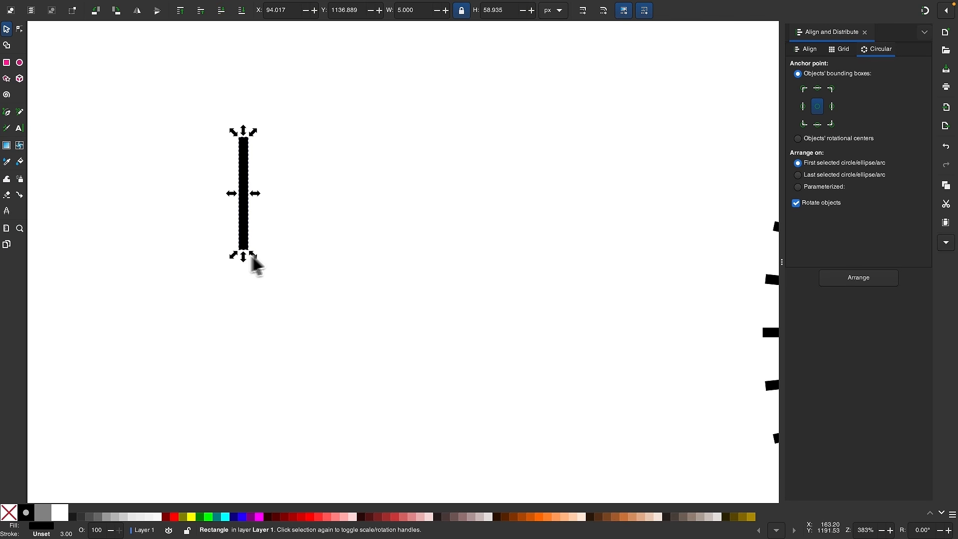
- Select all 60 tick marks around the dial without the grey circle and group them
scroll(387, 249, "down", 3)
scroll(387, 244, "down", 2)
scroll(462, 248, "right", 2)
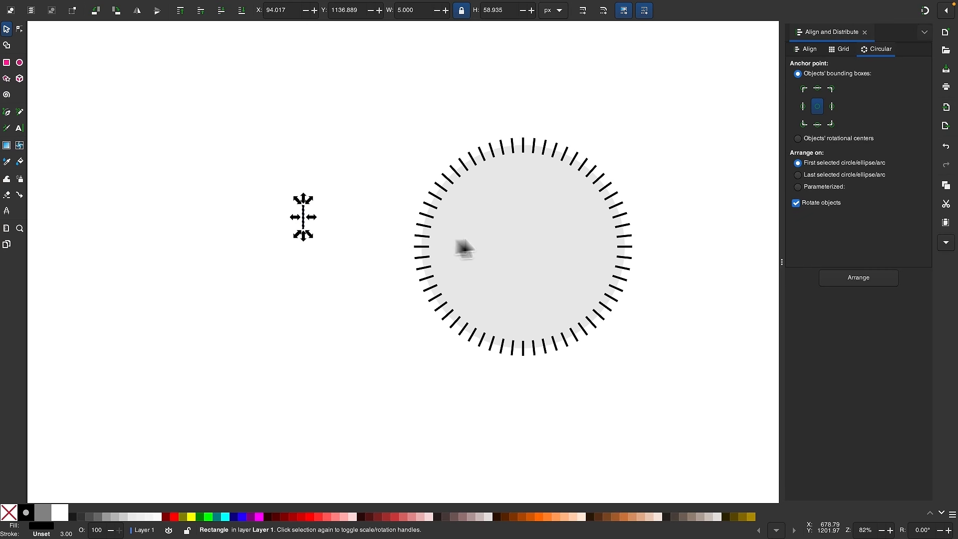
scroll(540, 234, "up", 2)
left_click_drag(705, 451, 313, 45)
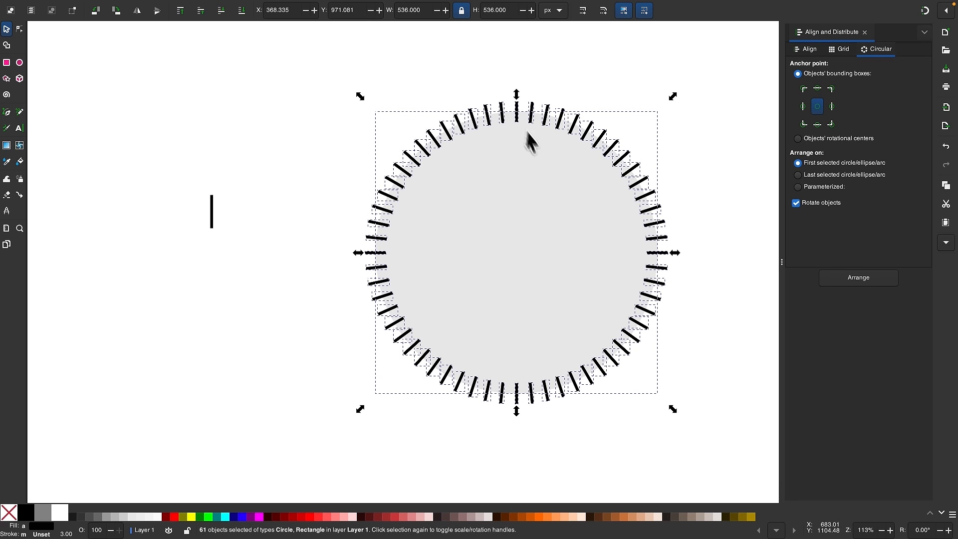
left_click(518, 192, "shift")
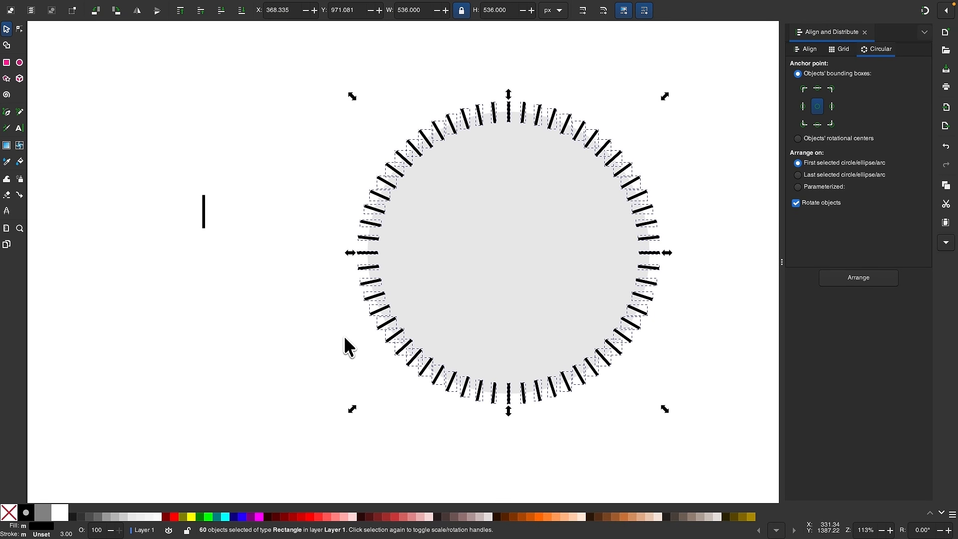
key("ctrl+g")
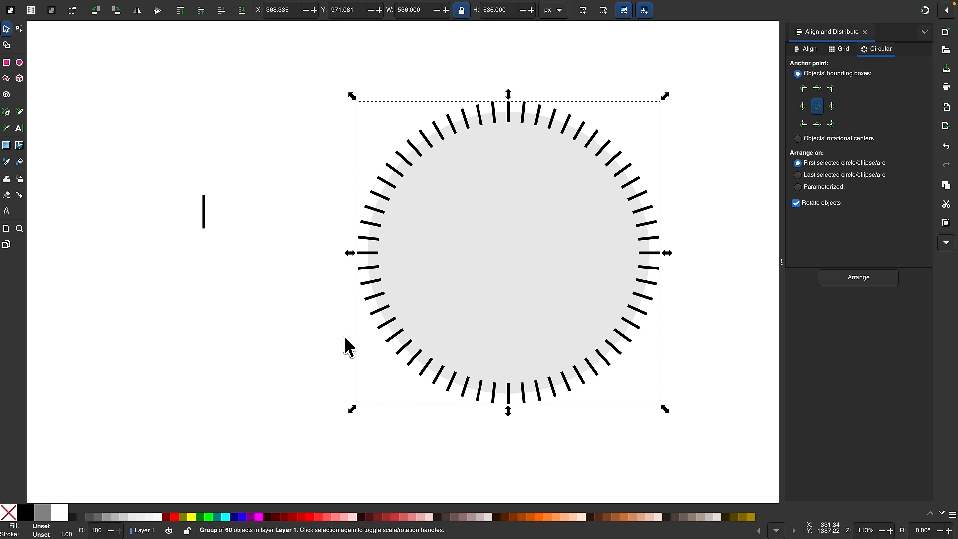
scroll(345, 338, "left", 1)
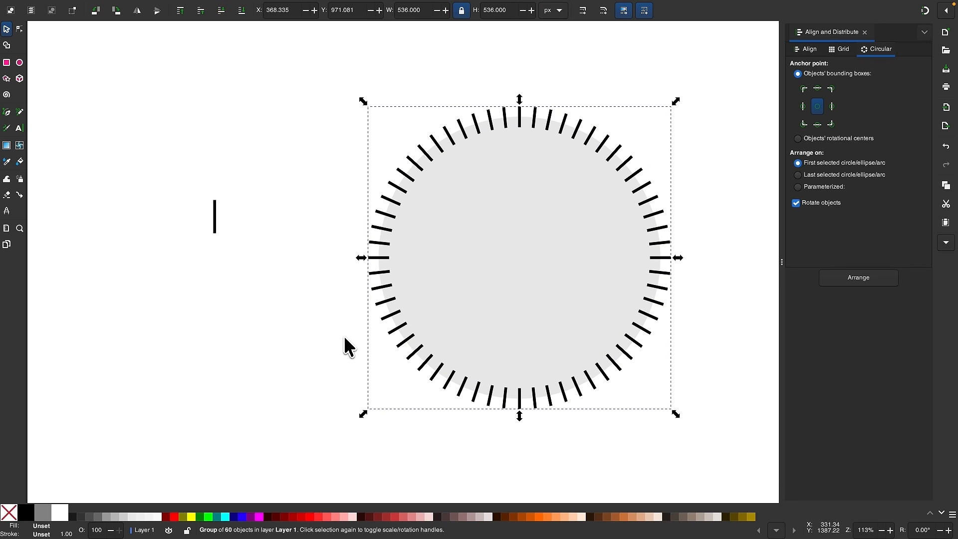
- Move the long tick mark farther from the dial and stamp copies beside it to form a row of six
left_click_drag(226, 218, 161, 184)
scroll(160, 212, "left", 1)
scroll(166, 220, "left", 2)
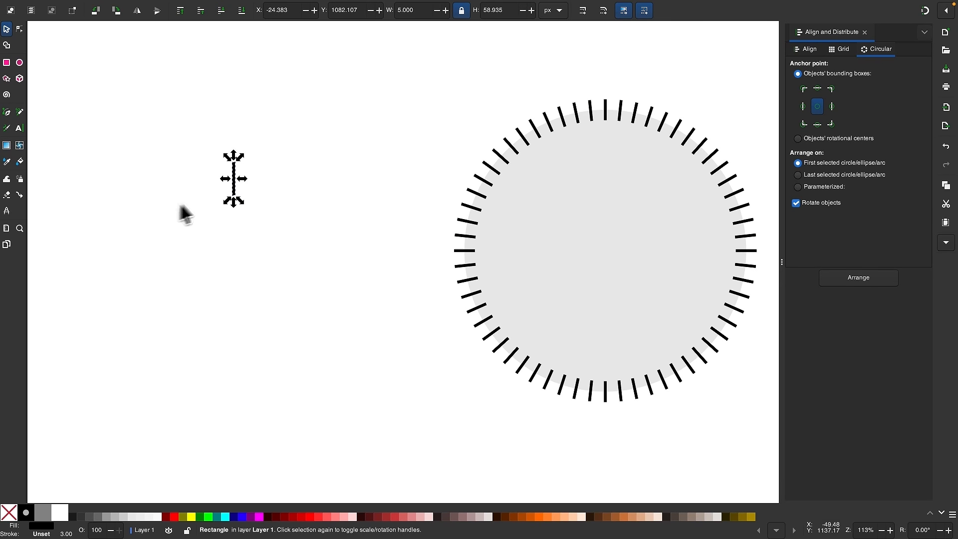
left_click_drag(238, 196, 188, 193)
key("space")
key("space")
key("space")
- Duplicate the row of six long tick marks and place the copy directly below, making twelve marks
left_click_drag(292, 276, 85, 130)
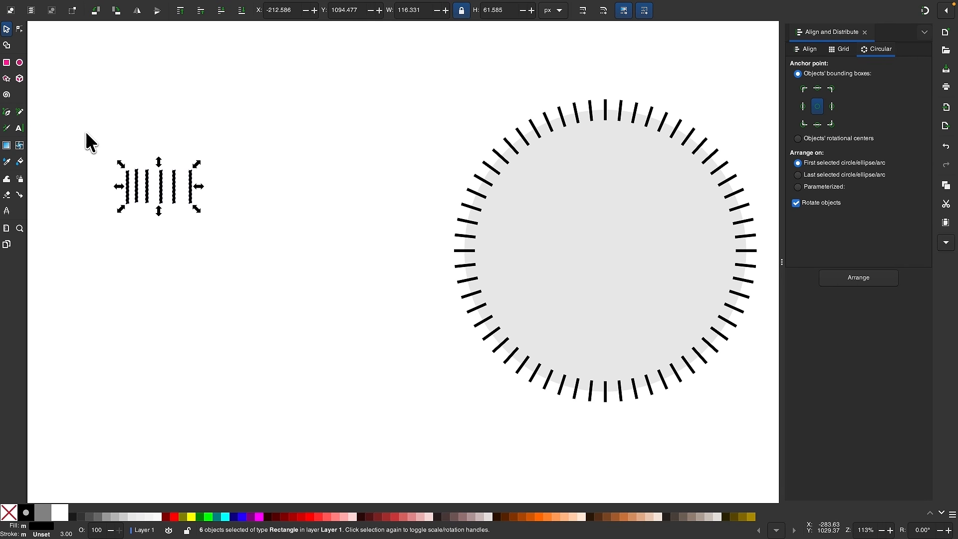
key("space")
left_click_drag(167, 192, 163, 244)
- Select the twelve long tick marks together with the grey circle and distribute them around it using the Circular arrangement
left_click_drag(269, 315, 85, 118)
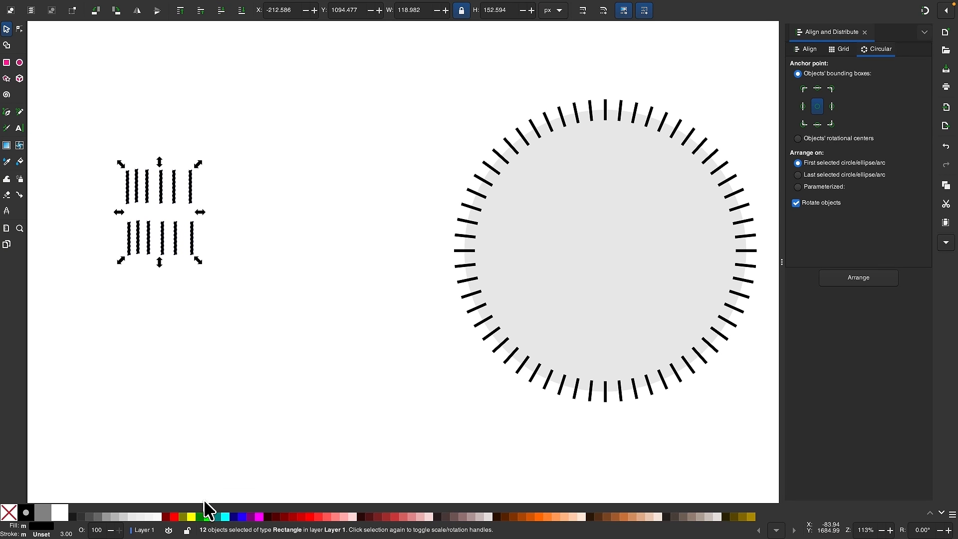
scroll(234, 451, "up", 1)
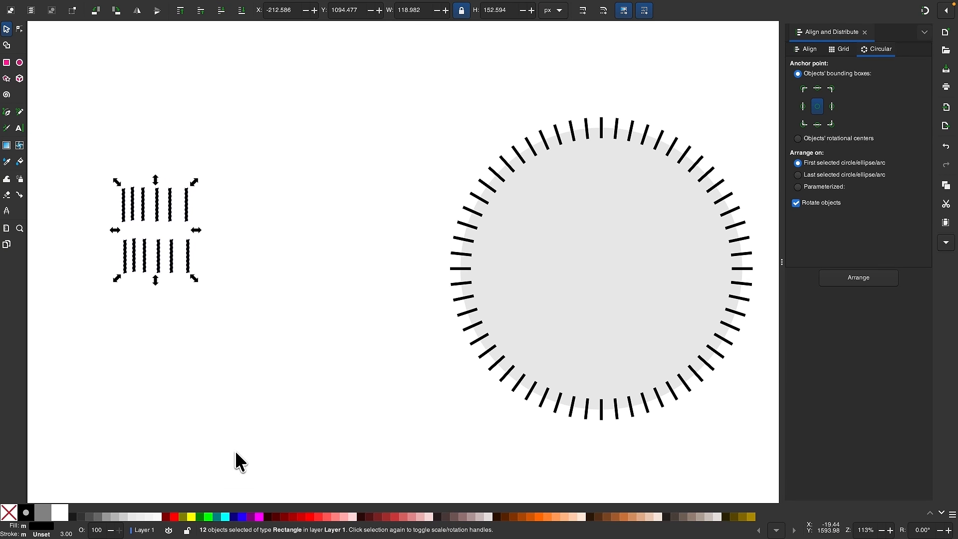
scroll(244, 373, "down", 2)
scroll(244, 373, "right", 2)
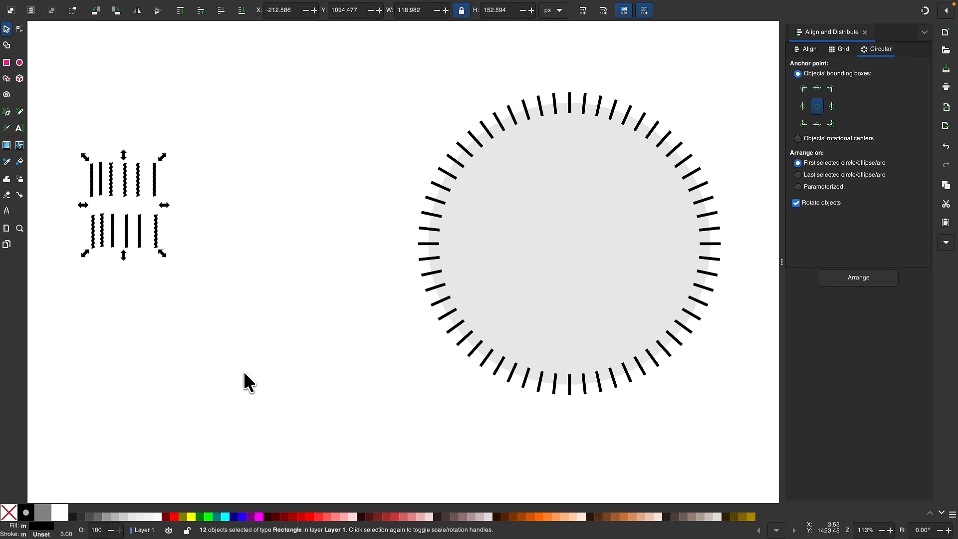
left_click(557, 199, "shift")
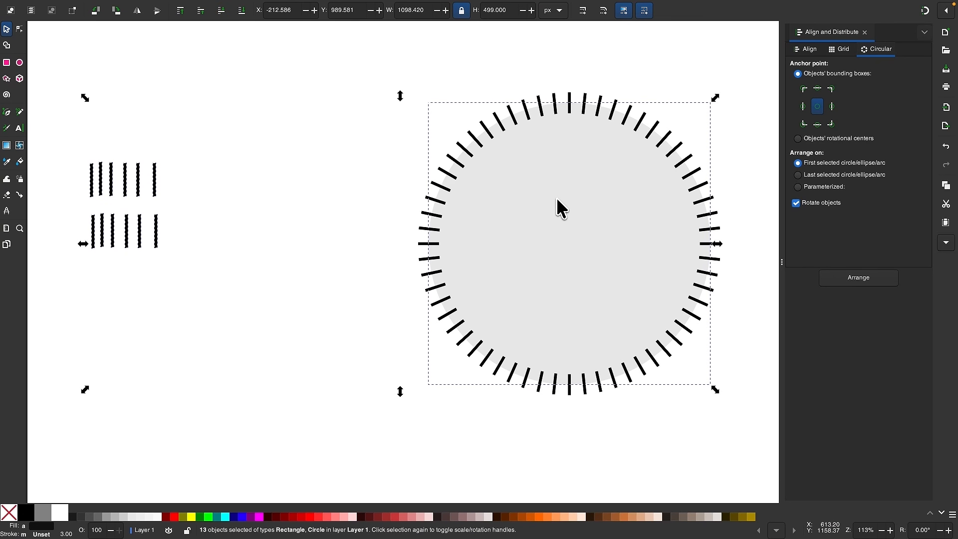
left_click(858, 278)
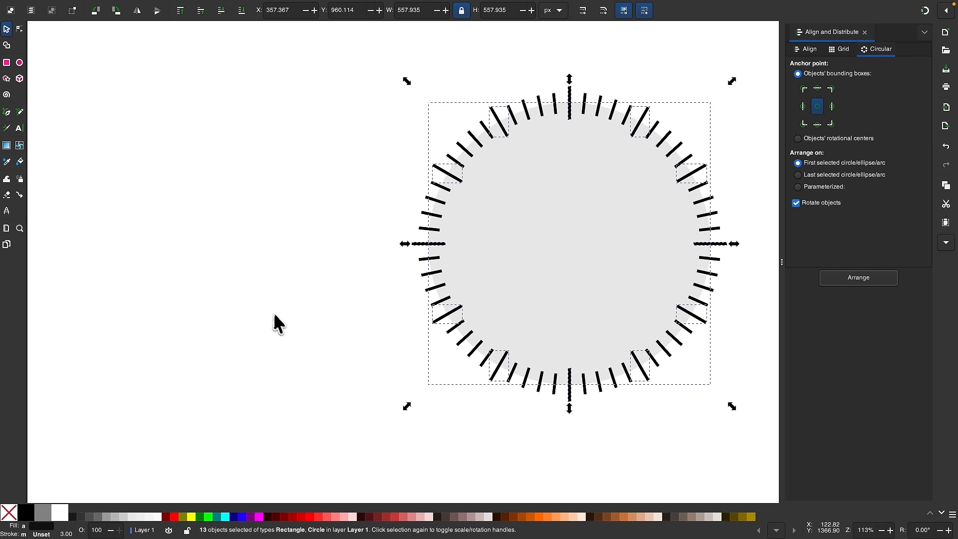
- Remove the grey circle from the selection and group the twelve long tick marks
scroll(279, 317, "right", 5)
scroll(279, 316, "up", 1)
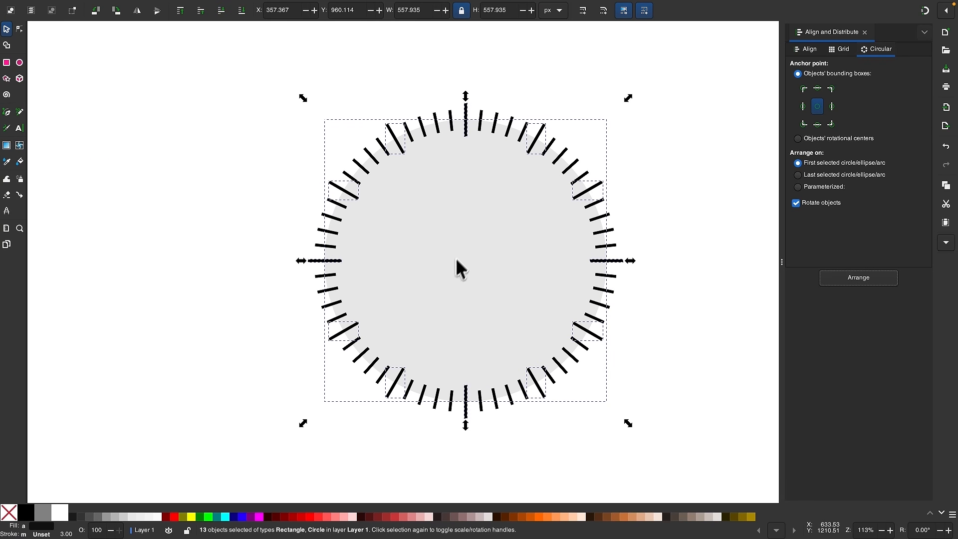
left_click(465, 244, "shift")
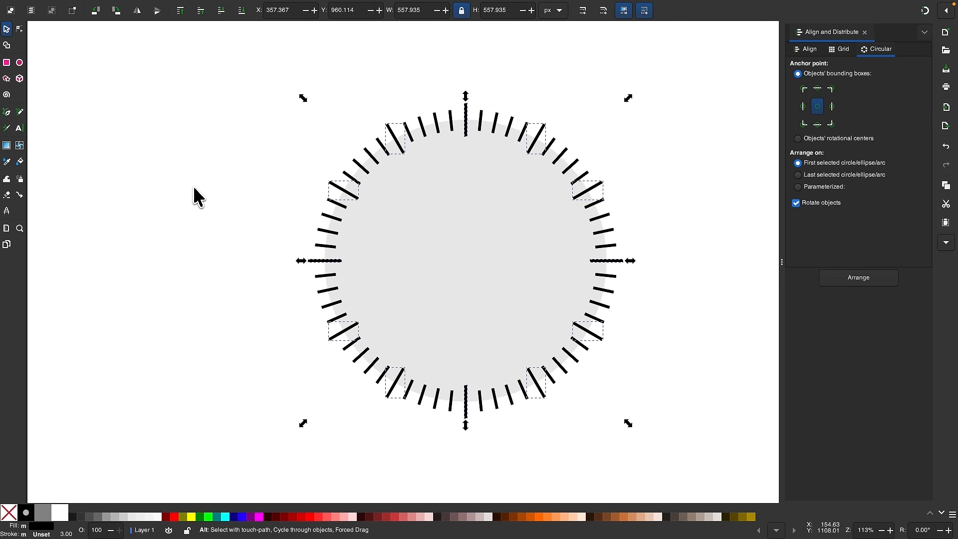
key("ctrl+g")
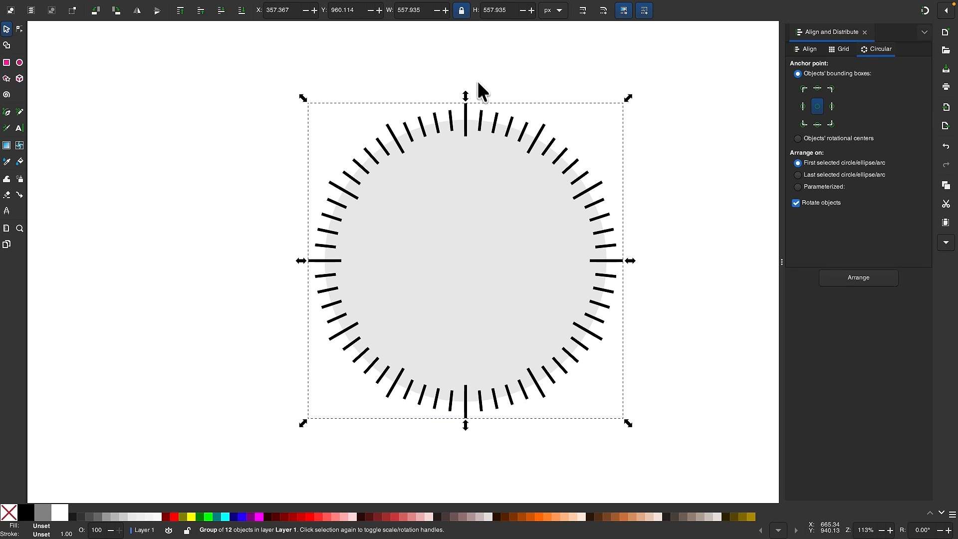
- With snapping on, scale the long-mark group uniformly about its center to 536 px, flush with the short marks' outer ends, and turn snapping off
scroll(481, 91, "up", 4)
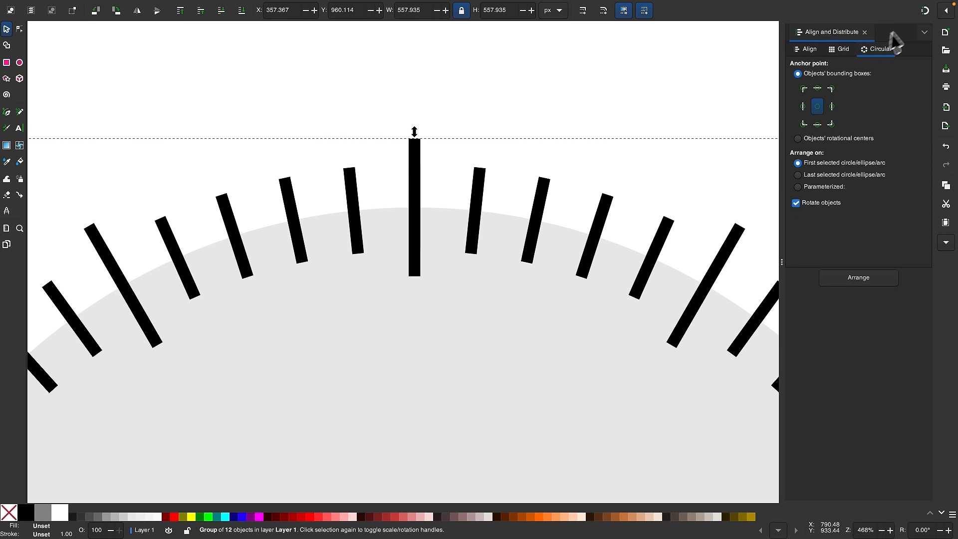
scroll(158, 384, "up", 2)
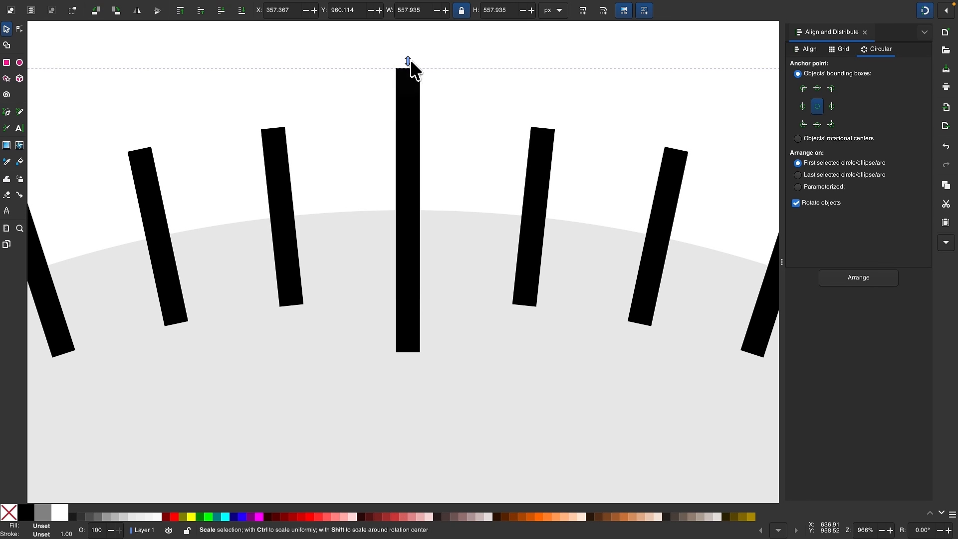
left_click_drag(412, 63, 414, 121)
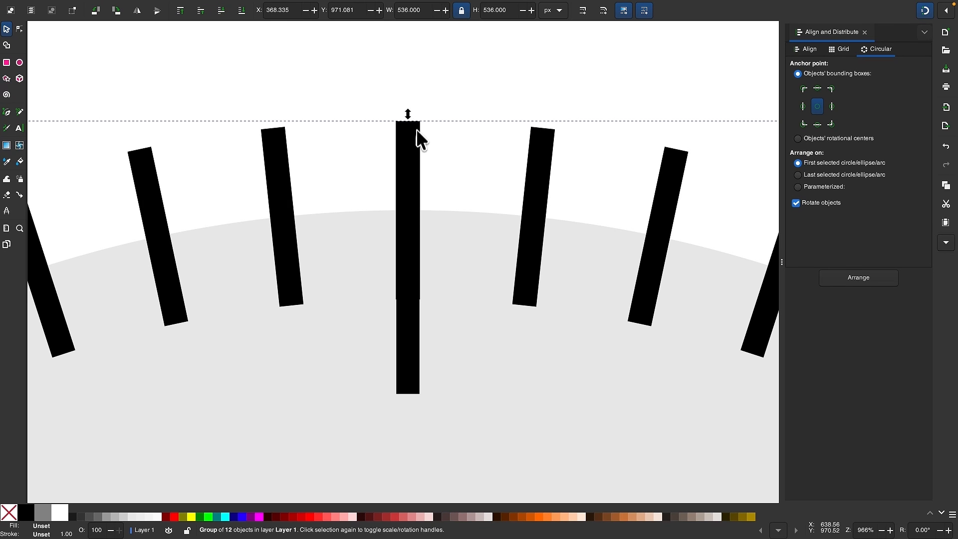
scroll(352, 177, "down", 7)
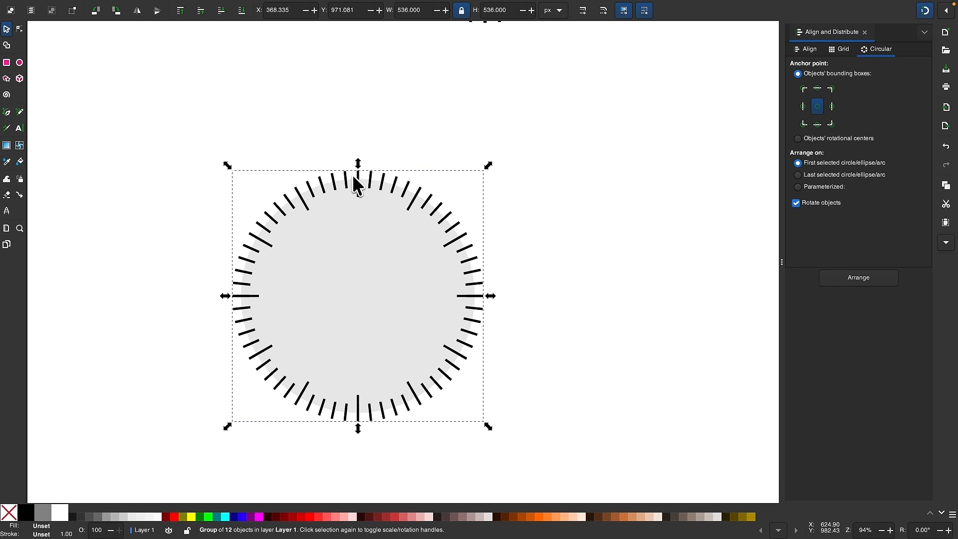
scroll(352, 175, "down", 1)
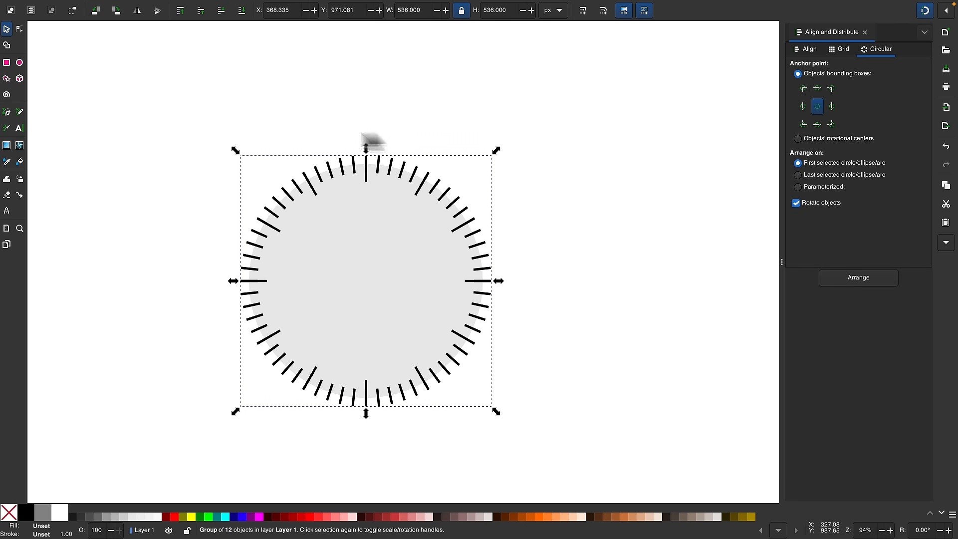
left_click(556, 334)
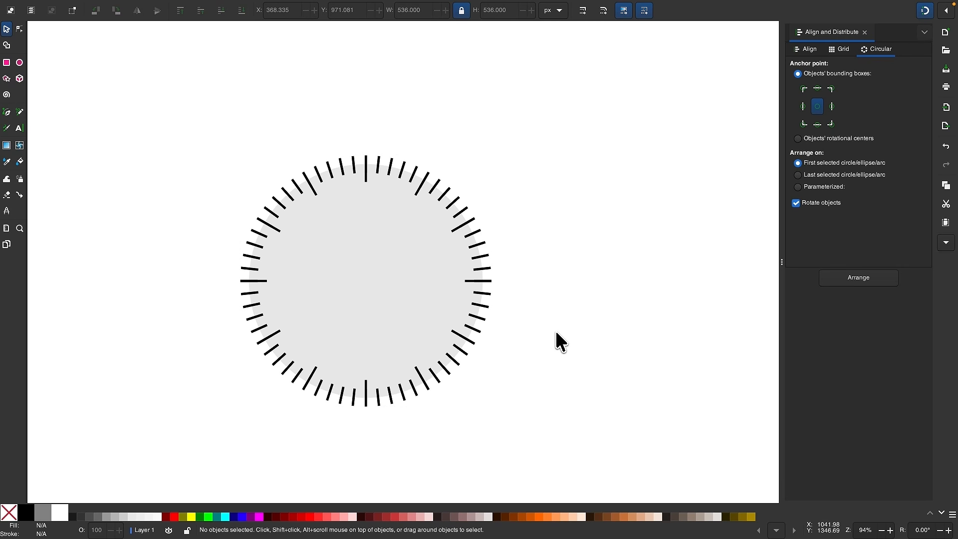
left_click(924, 10)
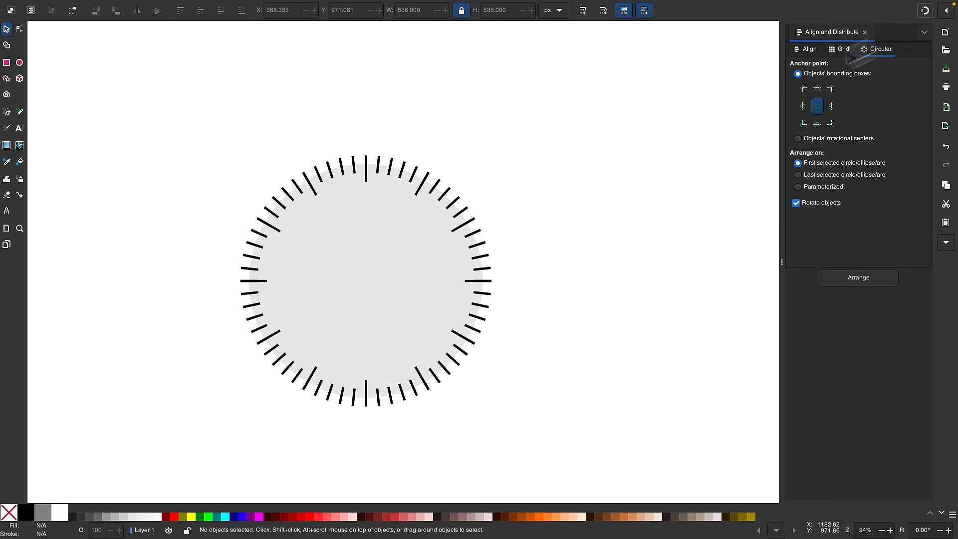
- Shrink the grey circle uniformly about its center to about 354 px so it sits inside the tick marks
scroll(556, 200, "left", 3)
left_click(351, 279)
scroll(351, 279, "left", 2)
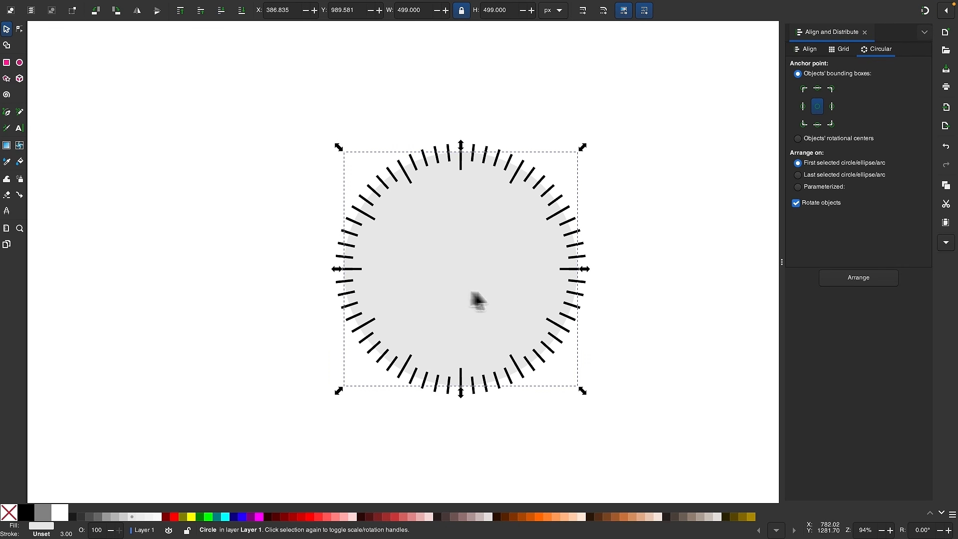
left_click_drag(584, 270, 548, 269)
scroll(549, 270, "up", 1)
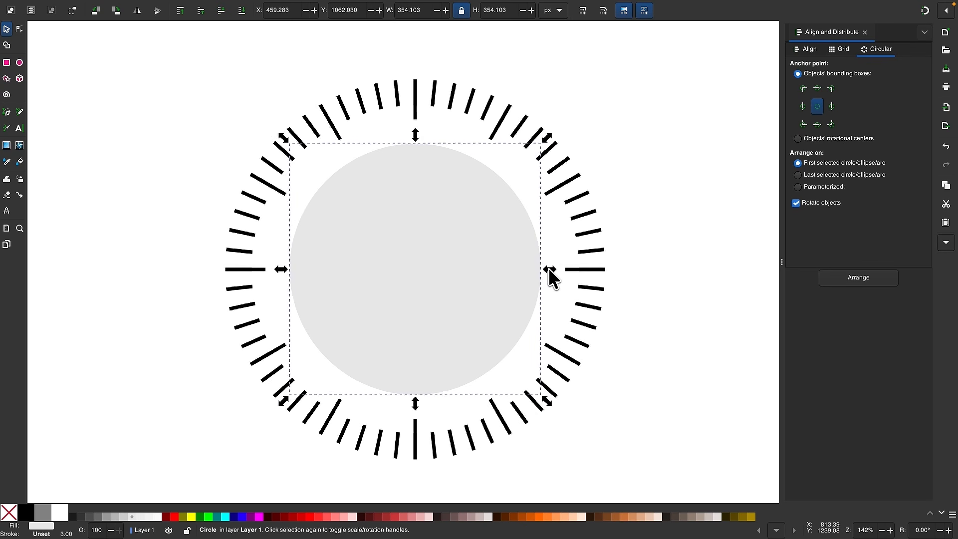
scroll(549, 269, "up", 1)
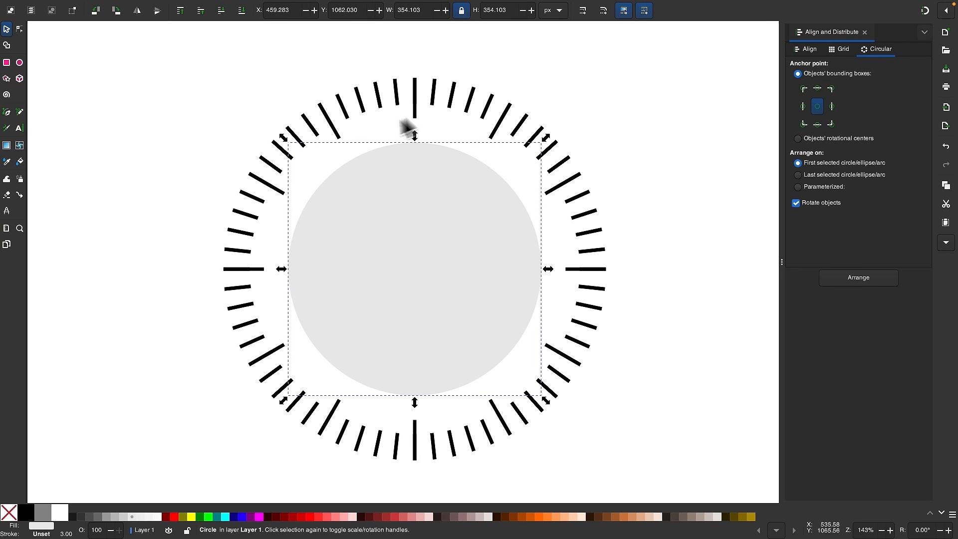
scroll(629, 231, "down", 3)
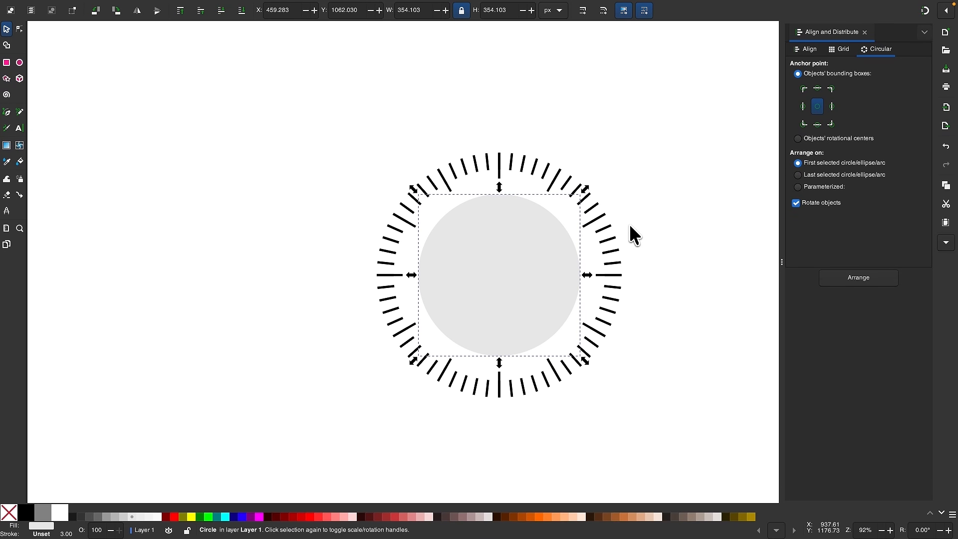
left_click(217, 271)
scroll(217, 271, "up", 1)
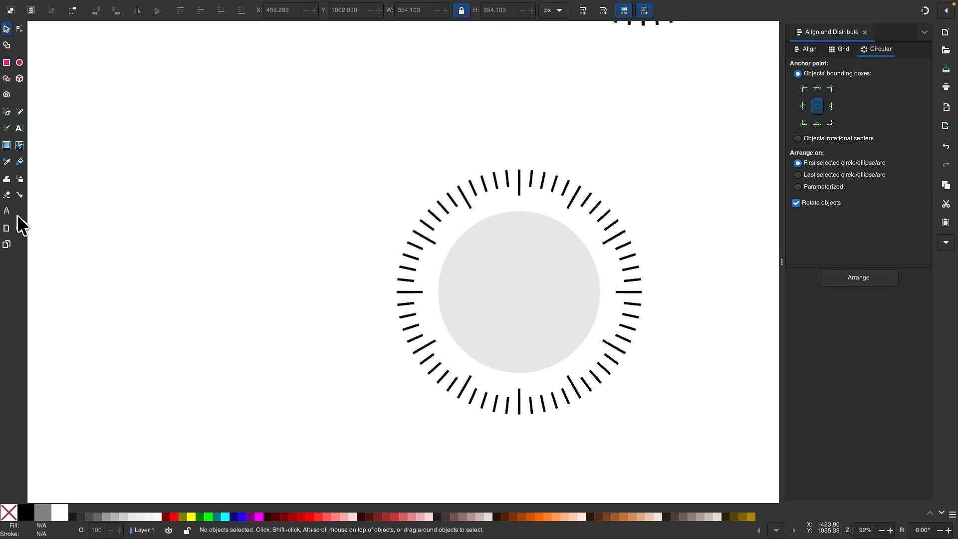
left_click(18, 128)
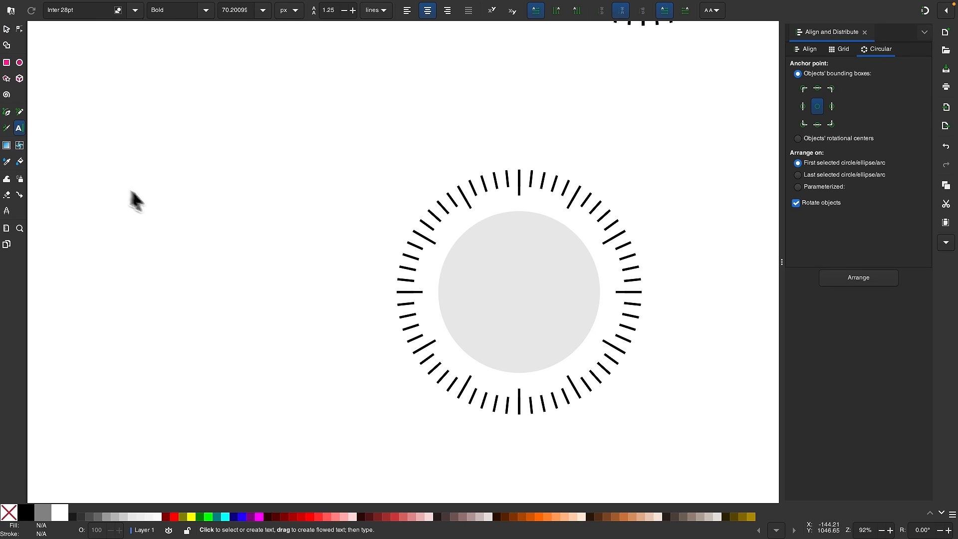
scroll(132, 200, "left", 5)
scroll(192, 214, "down", 3)
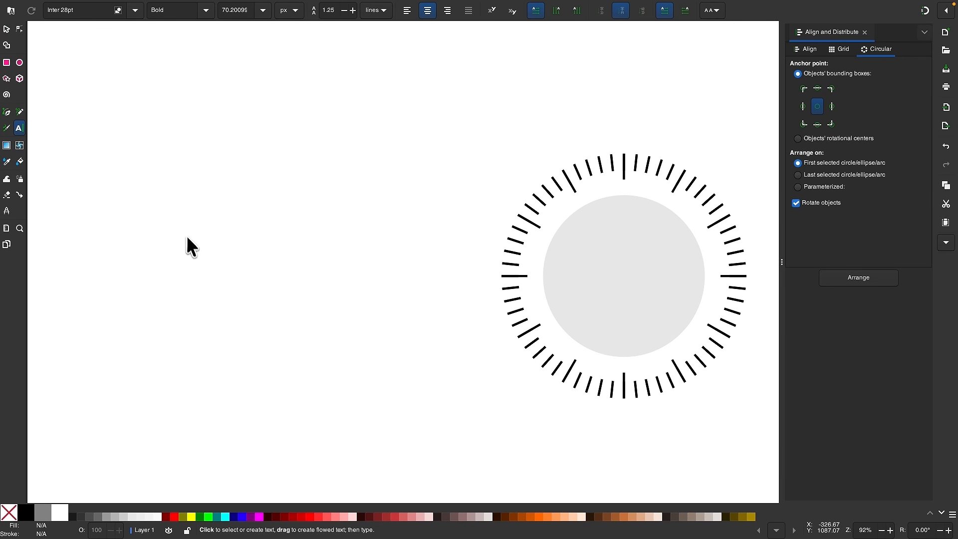
left_click(189, 271)
scroll(225, 304, "left", 2)
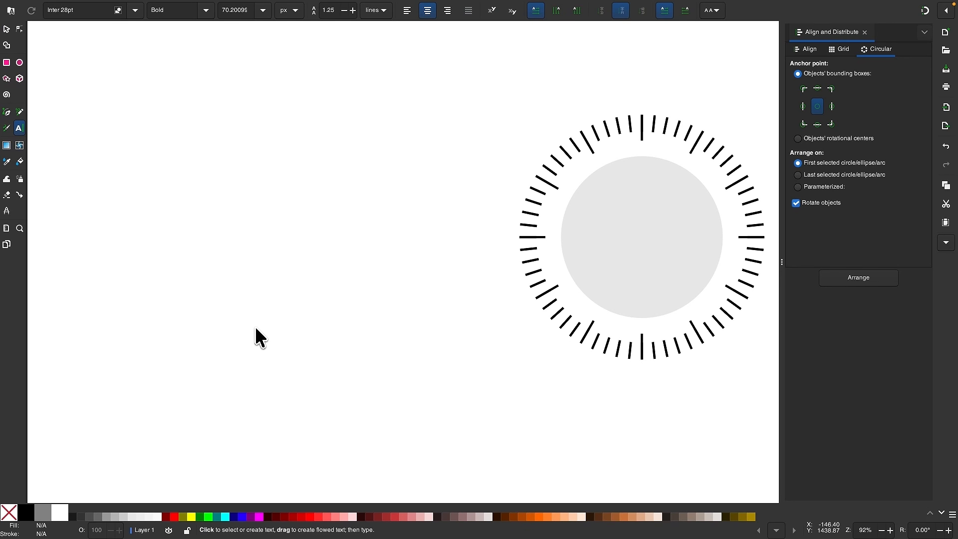
type("123")
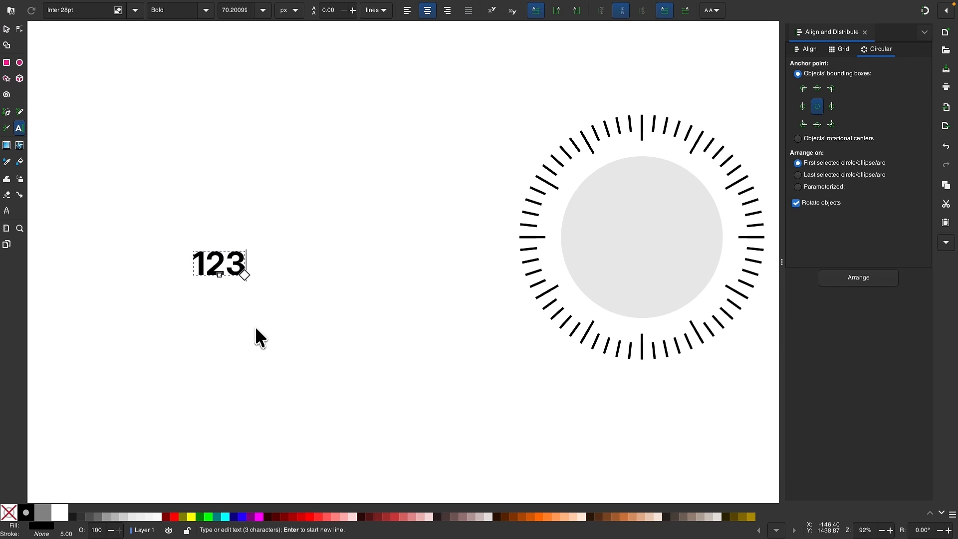
type("4567891012")
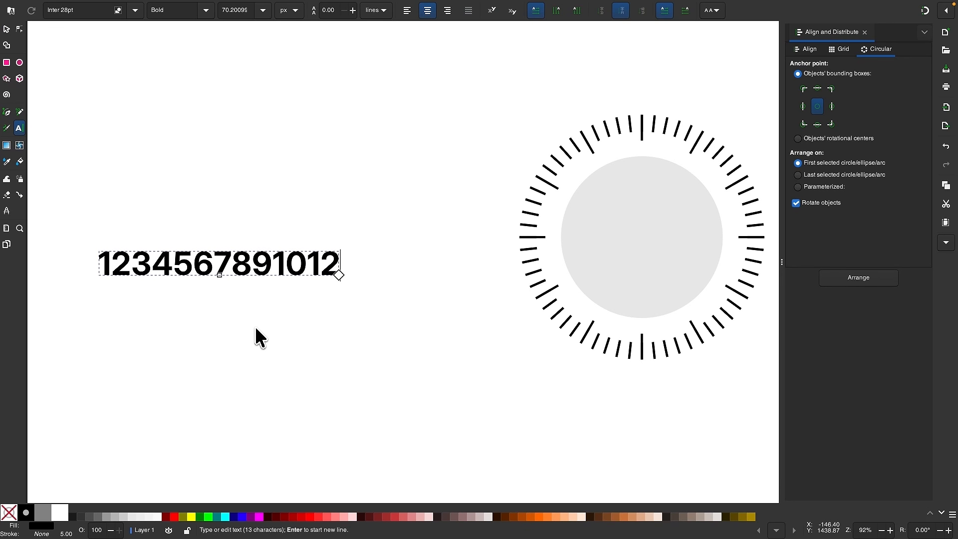
key("BackSpace")
type("112")
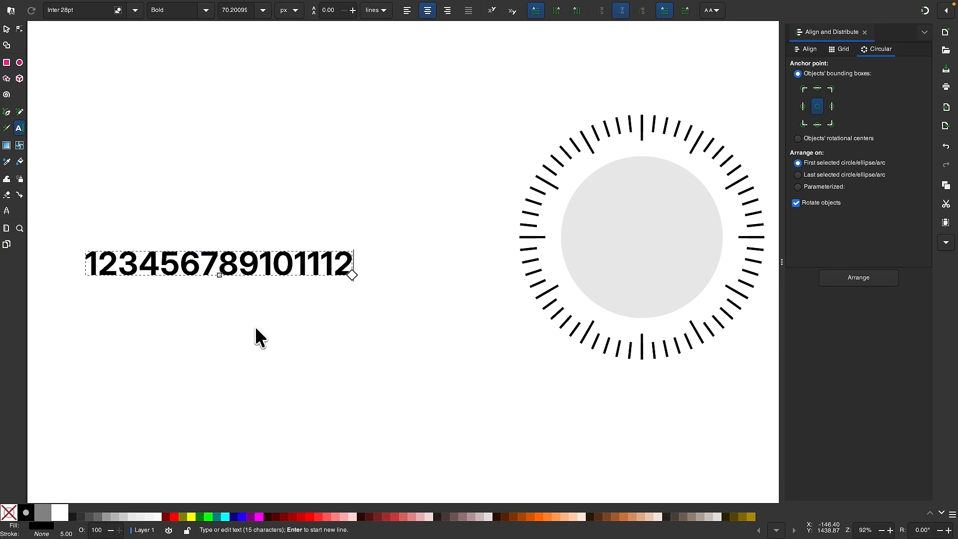
- Convert the number text to paths and separate it into individual digits with Split Path
scroll(256, 325, "up", 1)
scroll(256, 325, "left", 3)
scroll(256, 325, "down", 1)
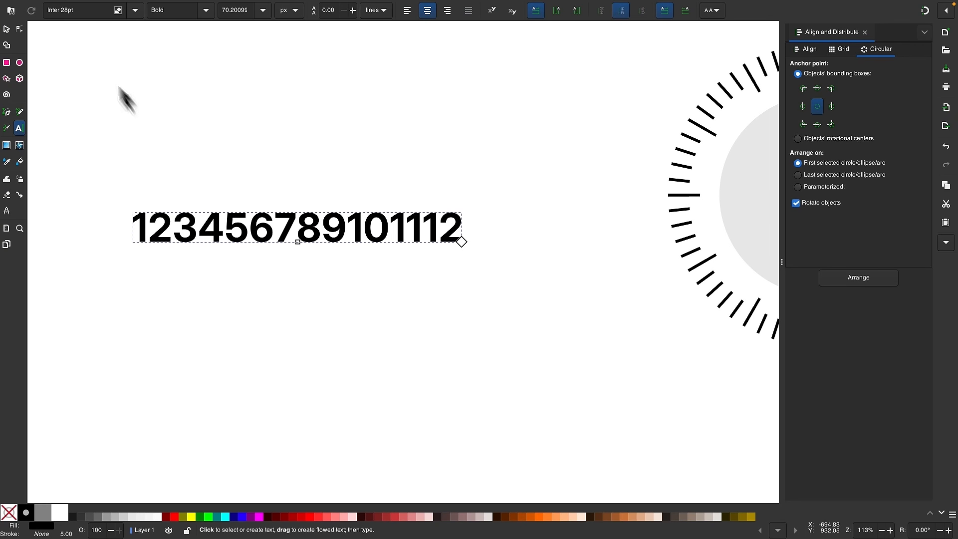
mouse_move(253, 3)
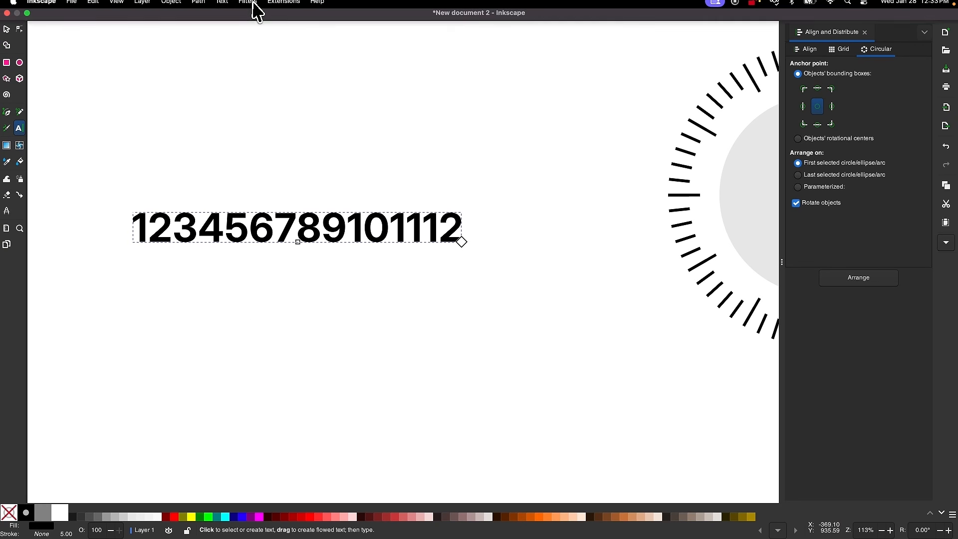
left_click(198, 7)
left_click(202, 25)
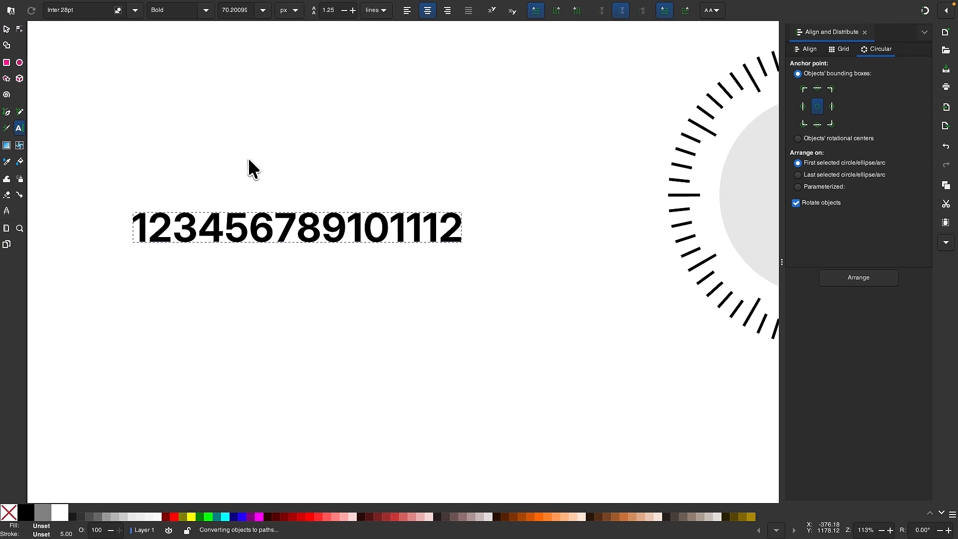
left_click(198, 7)
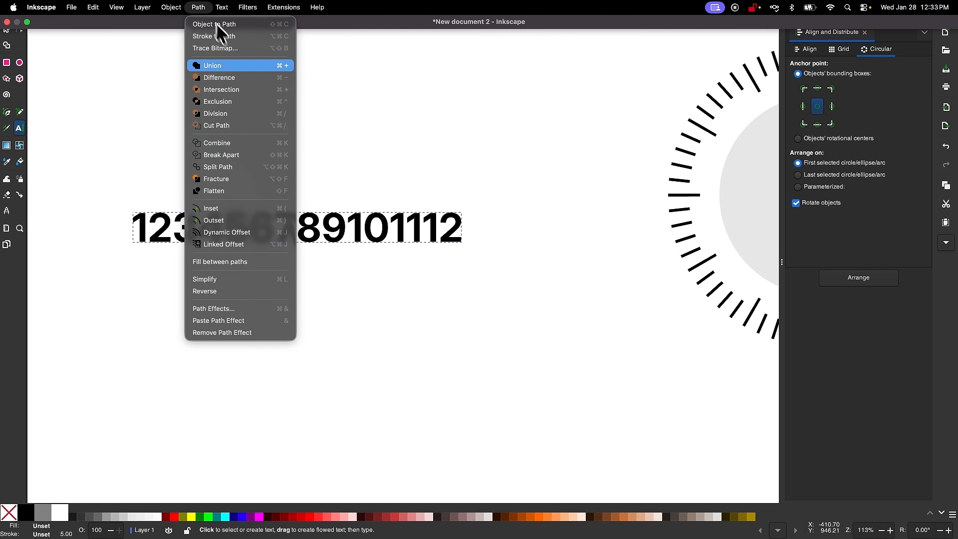
left_click(230, 167)
scroll(328, 333, "up", 2)
scroll(328, 332, "up", 1)
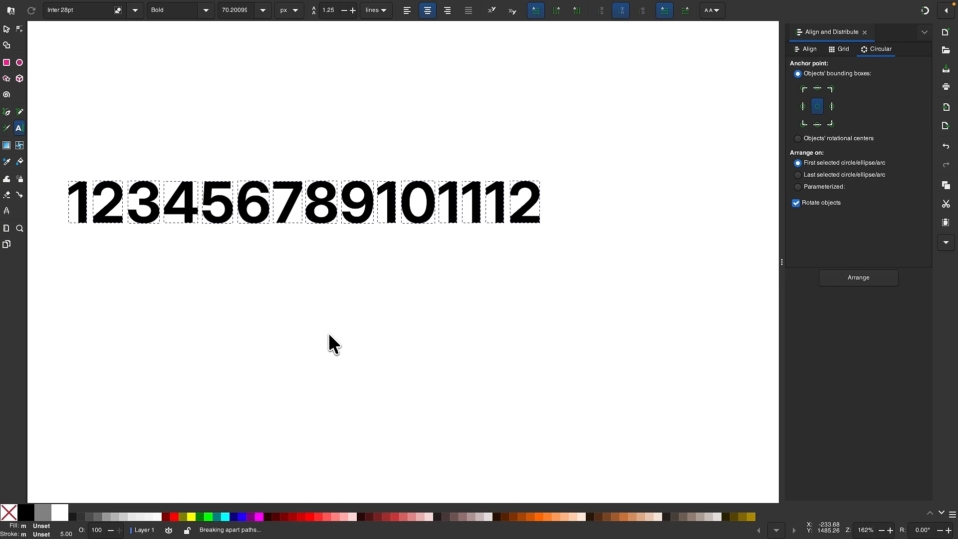
- Group the last two digits of the number row so they form the numeral 12
scroll(370, 279, "up", 2)
left_click_drag(570, 282, 434, 130)
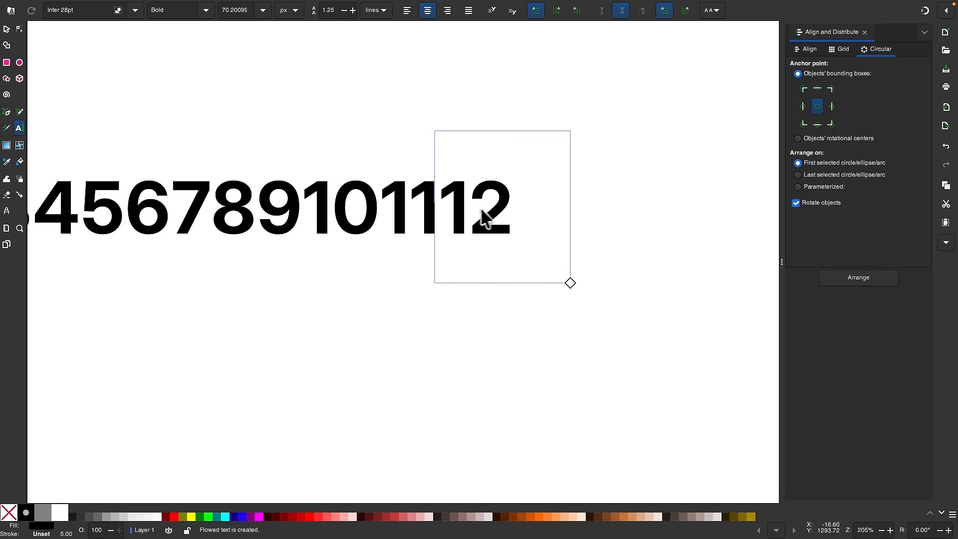
left_click(7, 29)
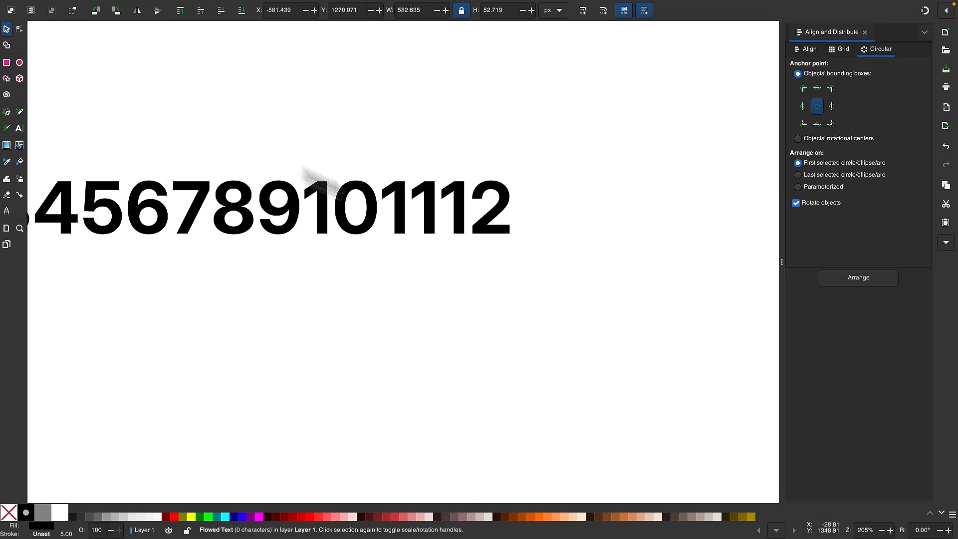
left_click_drag(562, 276, 437, 144)
scroll(475, 263, "up", 1)
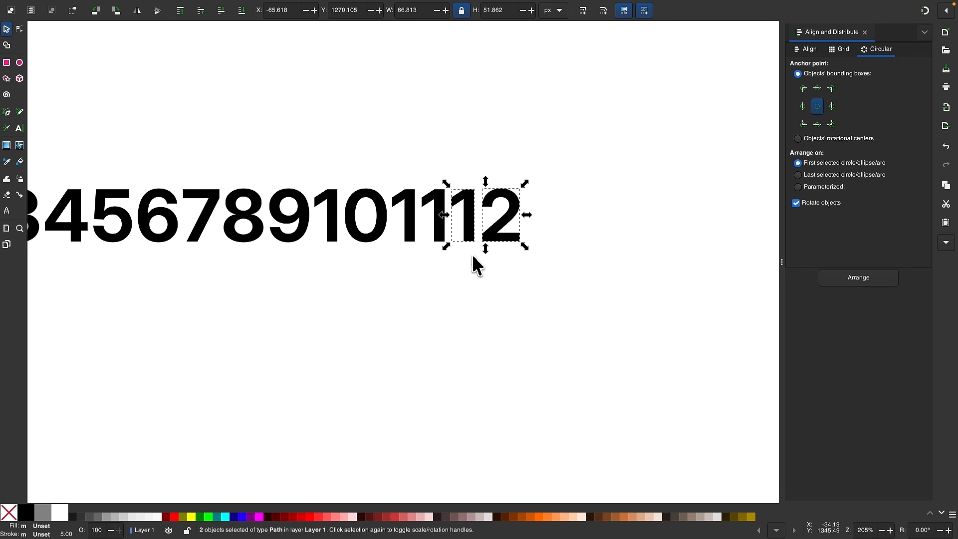
key("ctrl+g")
- Group the digits of the numeral 11 and those of the numeral 10 as two separate groups, and clear the selection
left_click_drag(472, 278, 384, 160)
scroll(388, 160, "up", 1)
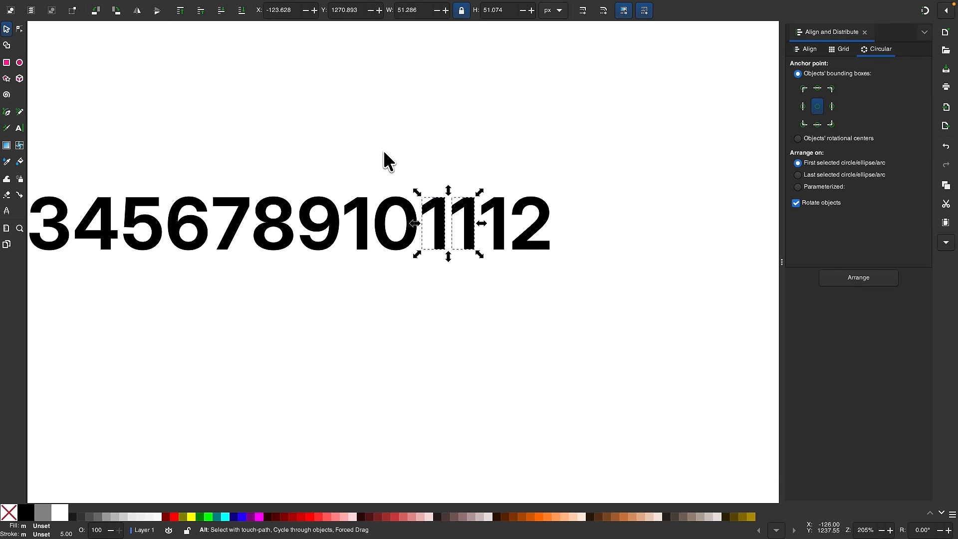
left_click_drag(449, 299, 335, 144)
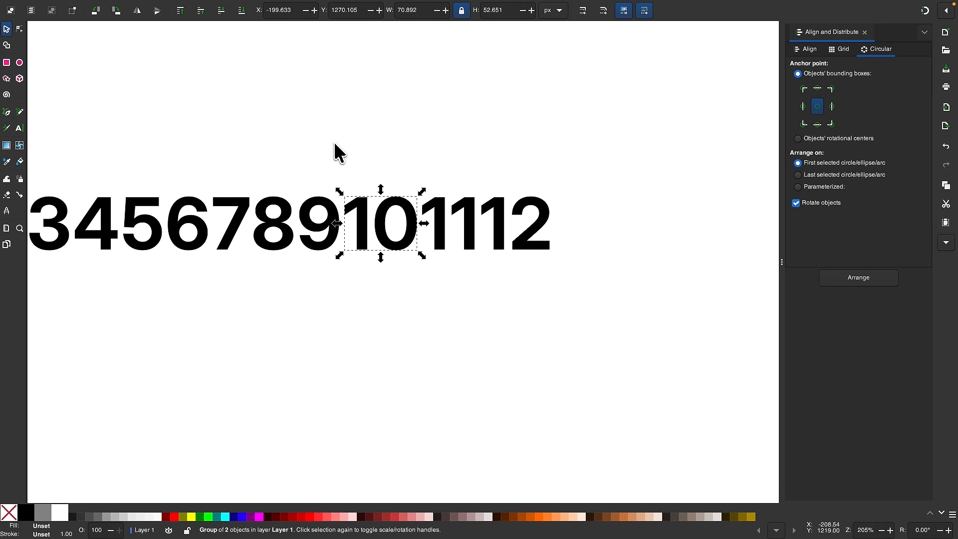
scroll(445, 327, "down", 1)
scroll(445, 328, "up", 1)
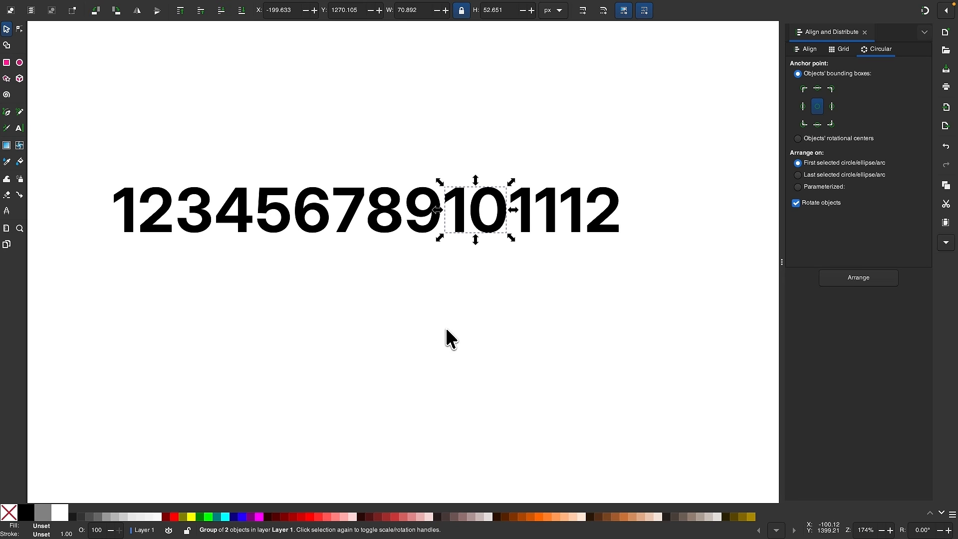
left_click(402, 332)
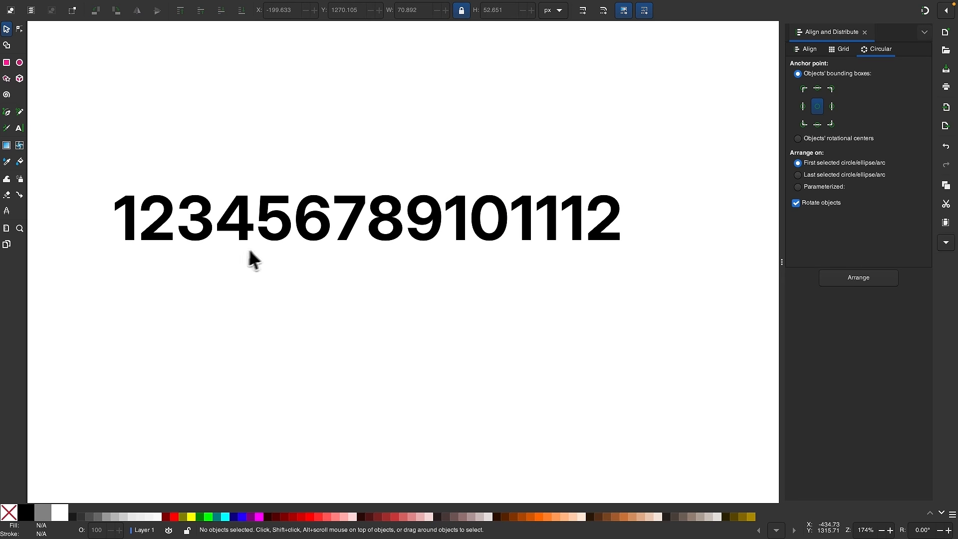
scroll(361, 240, "down", 1)
scroll(362, 240, "right", 10)
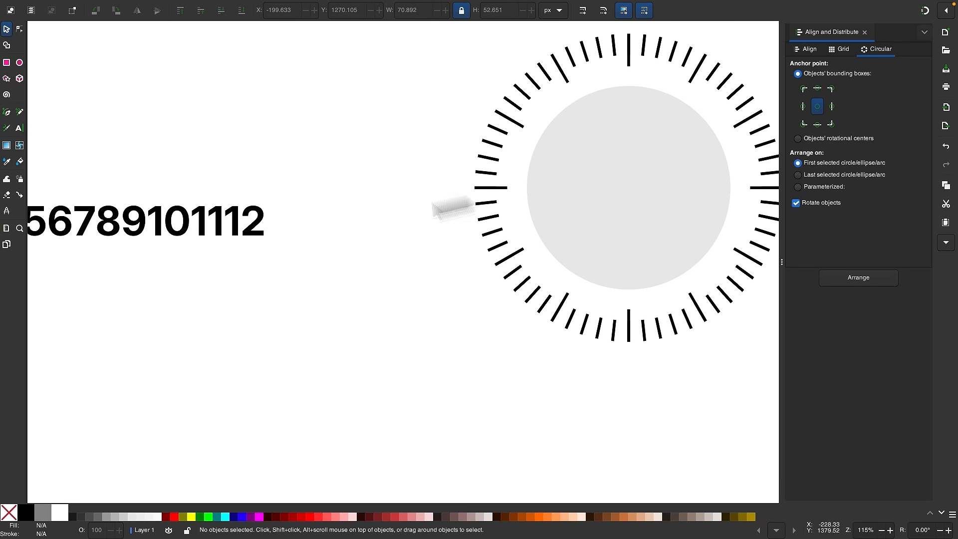
scroll(279, 239, "left", 3)
scroll(280, 239, "up", 1)
scroll(167, 338, "left", 4)
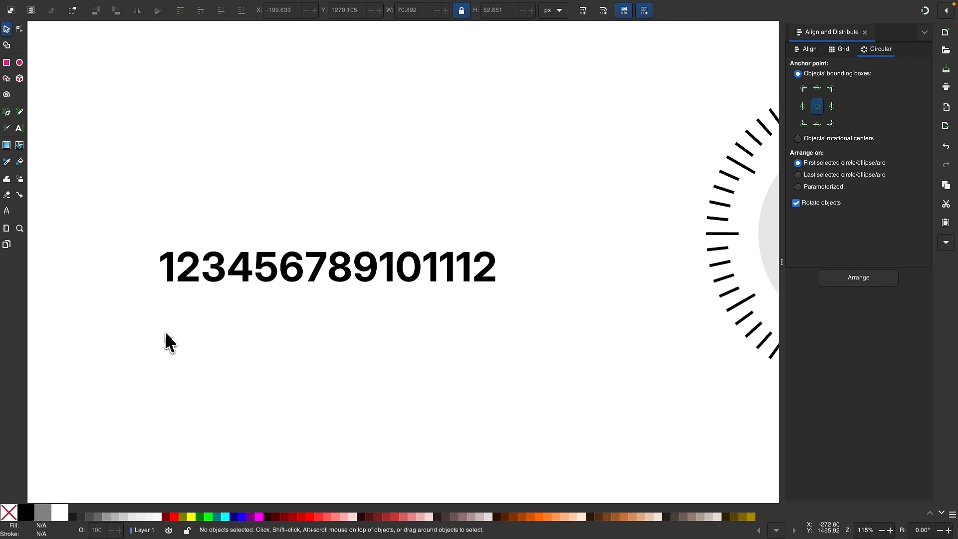
- Raise the numerals 1 through 7 to the top of the stacking order one at a time, in ascending order
scroll(223, 321, "up", 2)
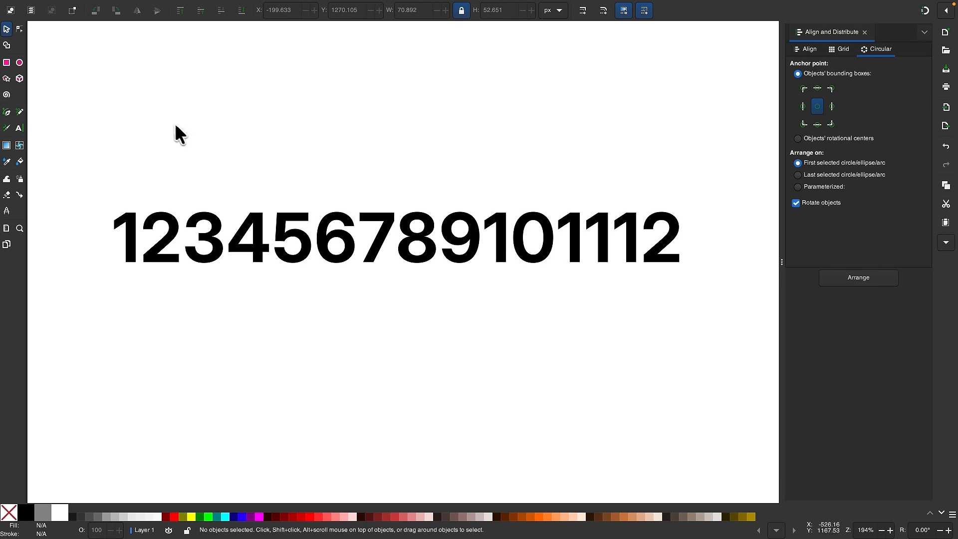
left_click(121, 227)
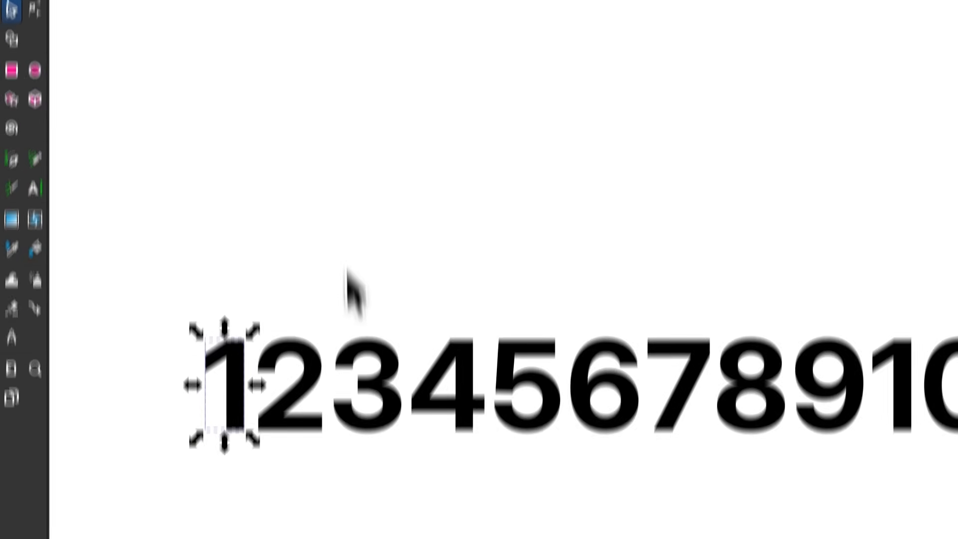
left_click(300, 419)
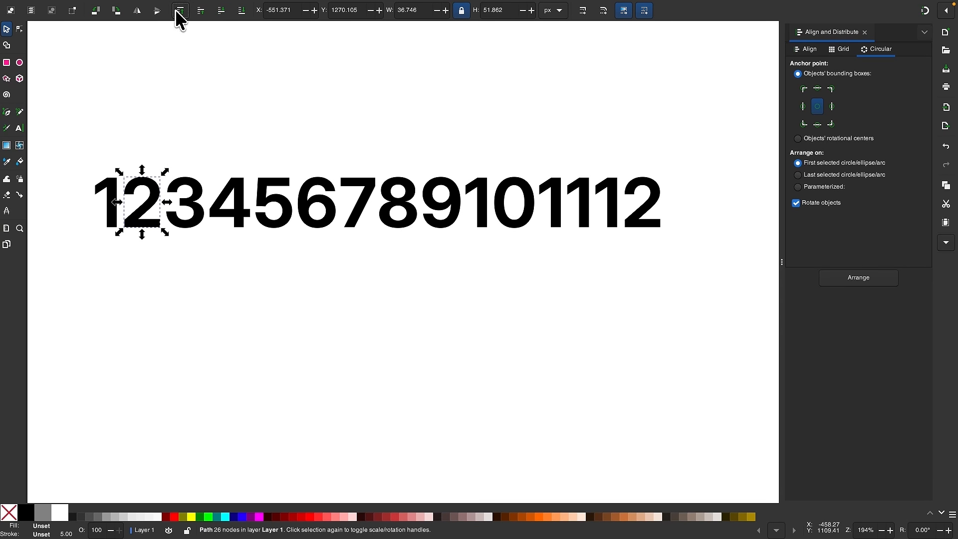
left_click(189, 192)
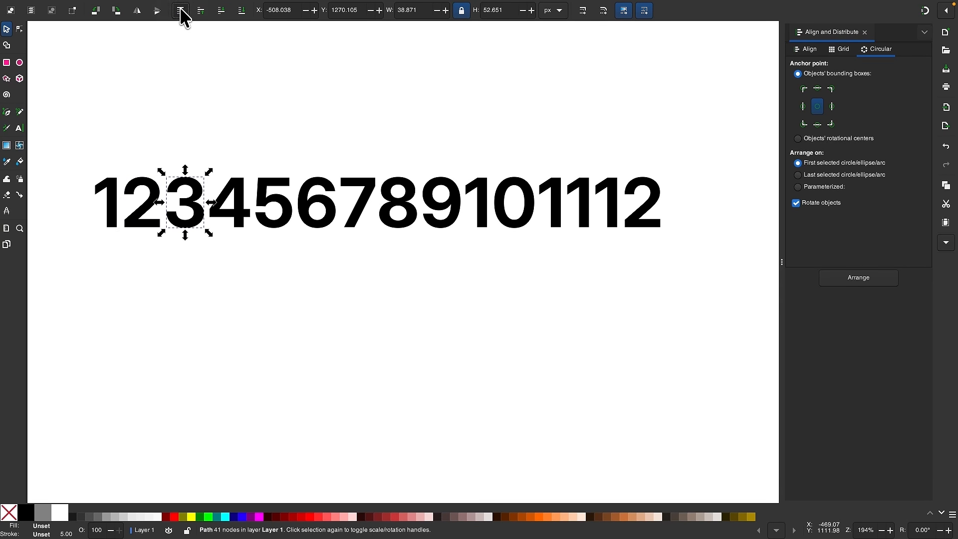
left_click(233, 178)
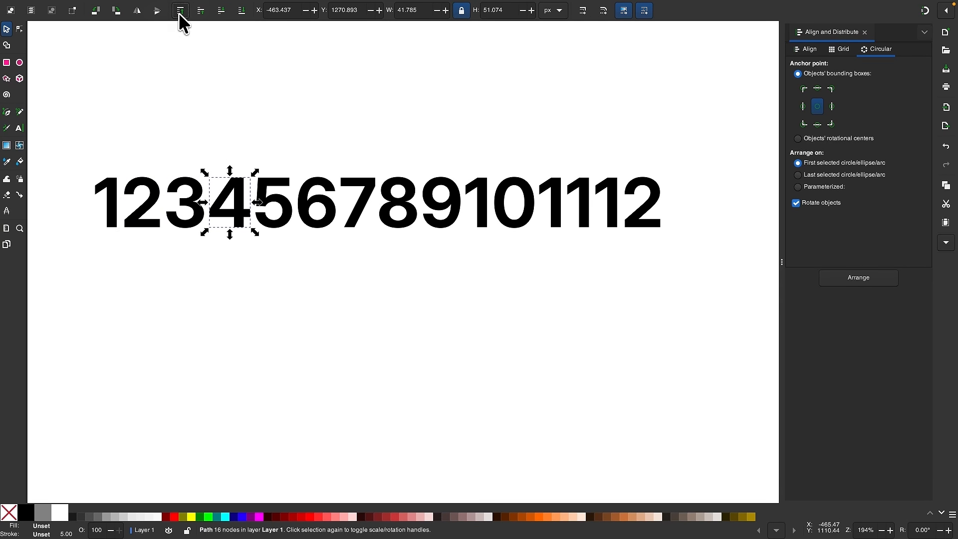
left_click(275, 180)
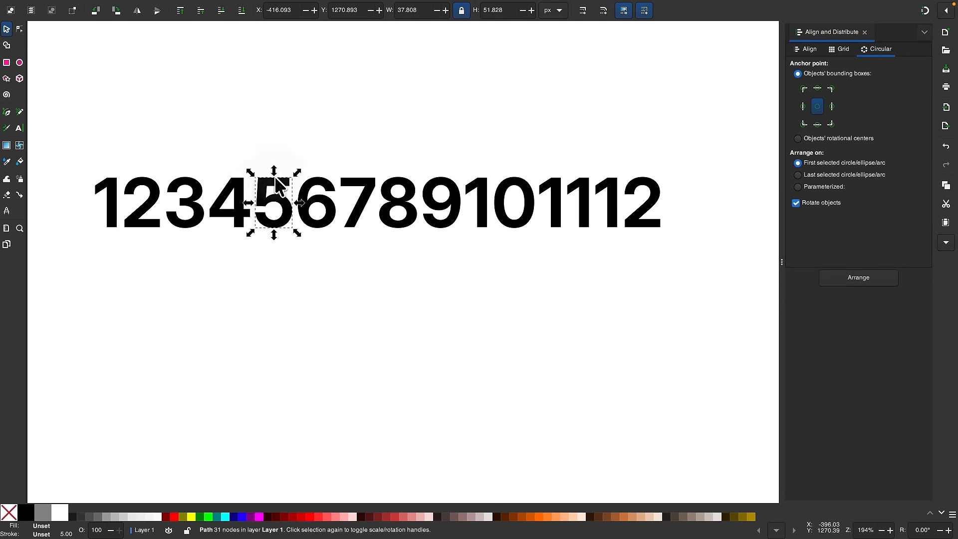
left_click(179, 12)
left_click(323, 187)
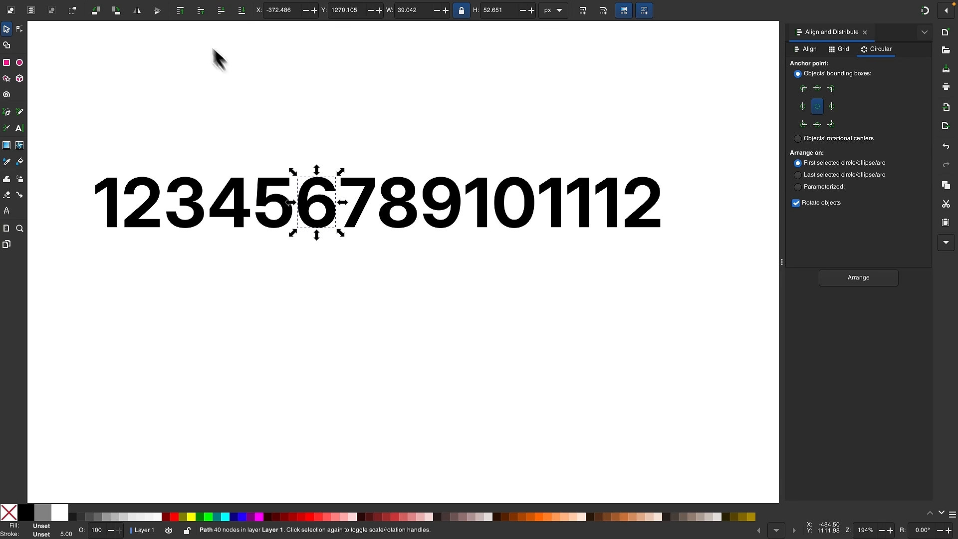
left_click(364, 195)
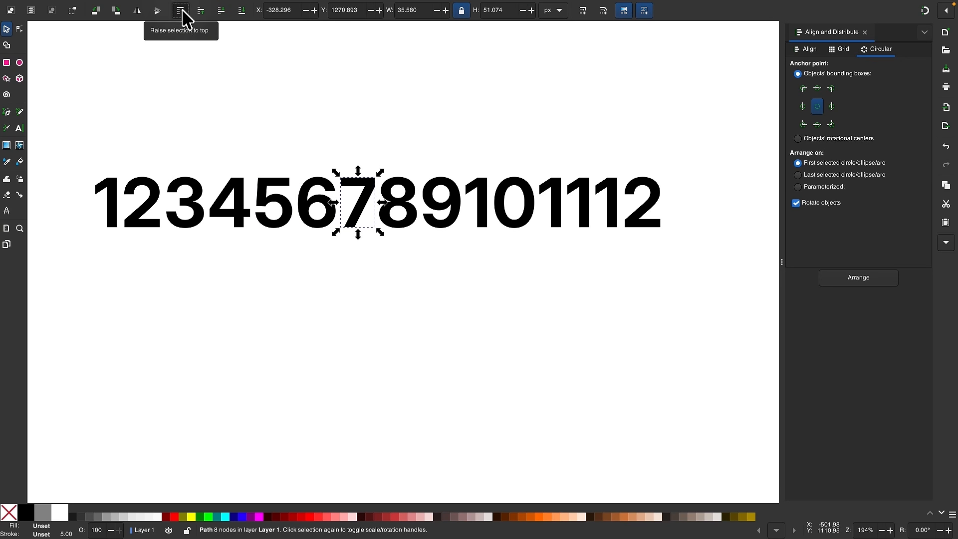
left_click(181, 11)
- Raise the numerals 8, 9, 10, 11 and 12 to the top of the stacking order one at a time, in that order
left_click(405, 202)
left_click(182, 11)
left_click(447, 191)
left_click(182, 11)
left_click(504, 200)
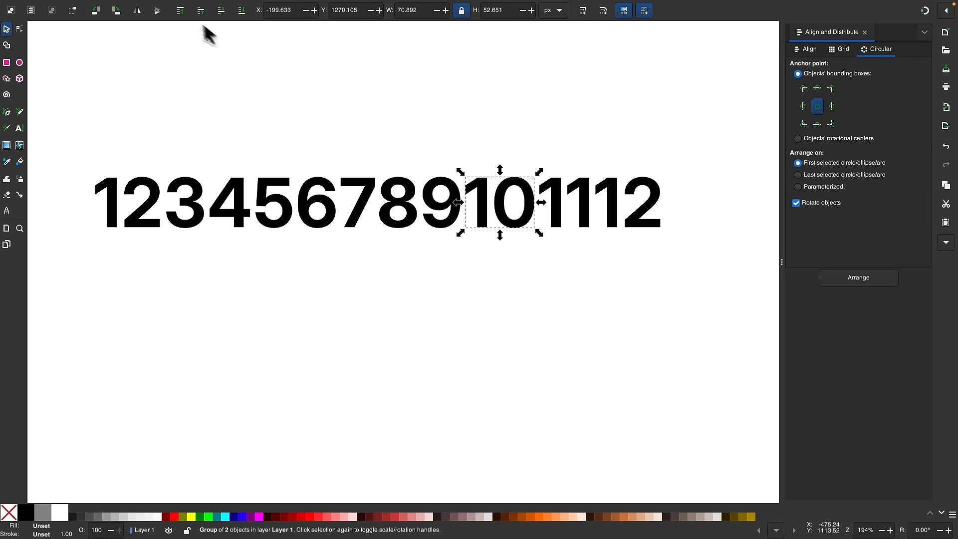
left_click(182, 11)
left_click(561, 200)
left_click(181, 11)
left_click(628, 194)
left_click(182, 11)
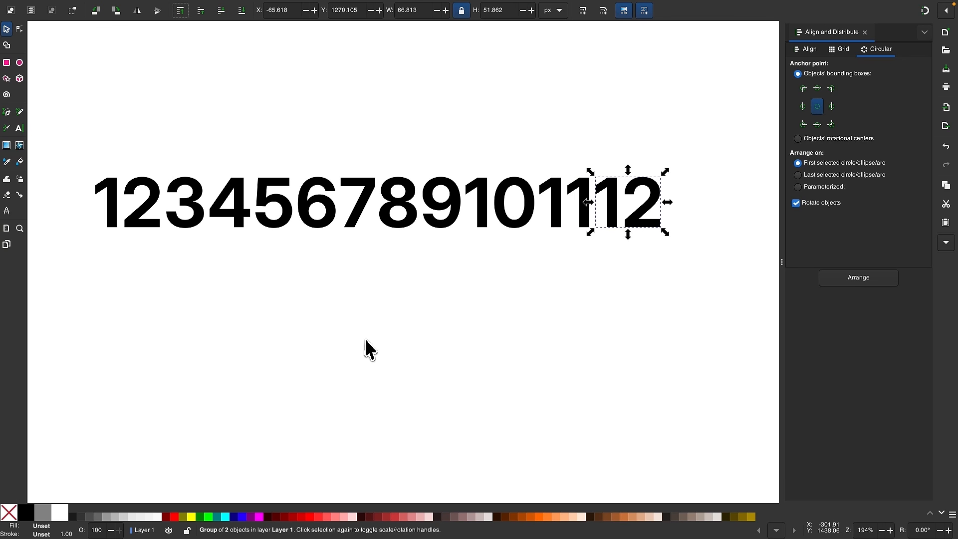
- Select all twelve numerals and move them over the upper part of the clock face, at the grey circle's top edge
scroll(366, 340, "down", 3, "ctrl")
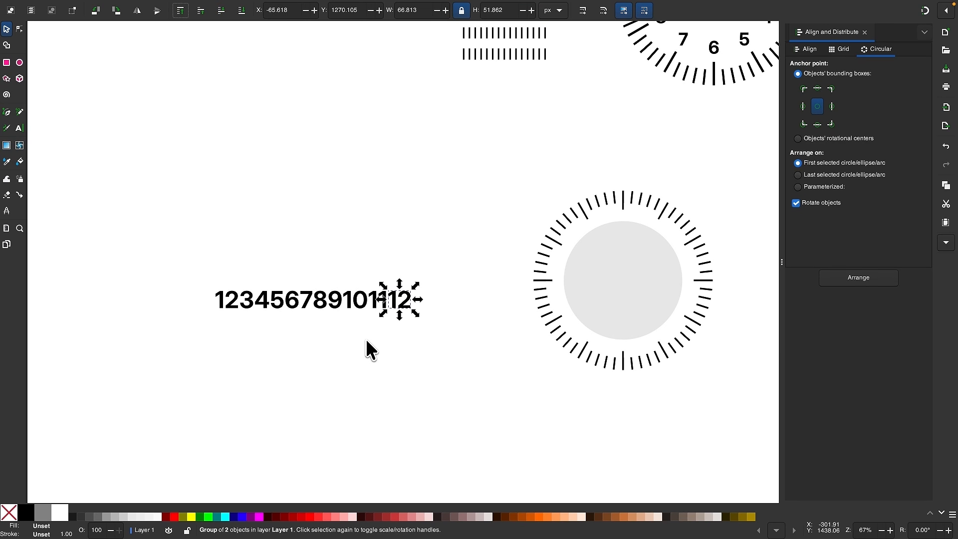
left_click_drag(418, 334, 203, 250)
scroll(349, 338, "up", 2, "ctrl")
scroll(357, 346, "right", 2)
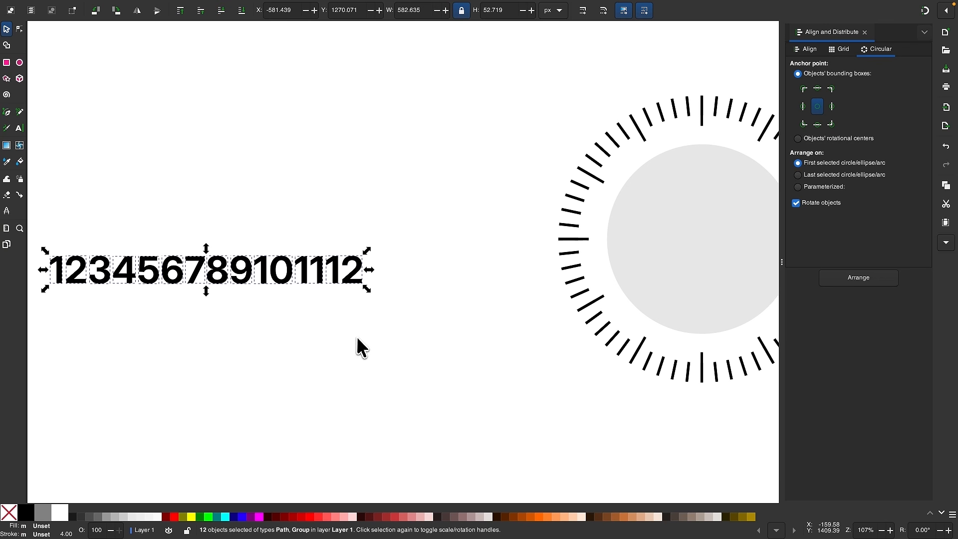
left_click_drag(268, 272, 375, 145)
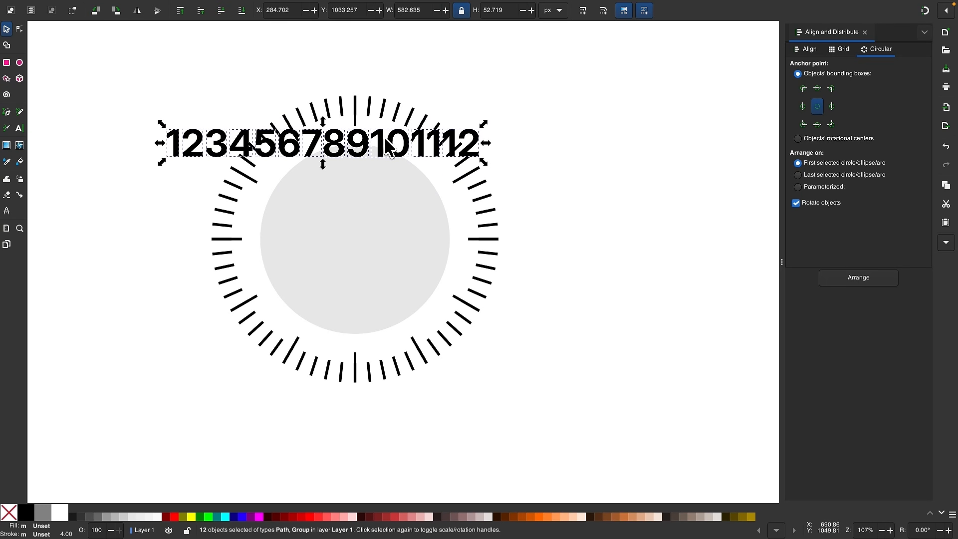
- Scale the selected numerals down uniformly about their center to about 268 px wide
scroll(387, 145, "up", 2, "ctrl")
scroll(385, 139, "down", 1)
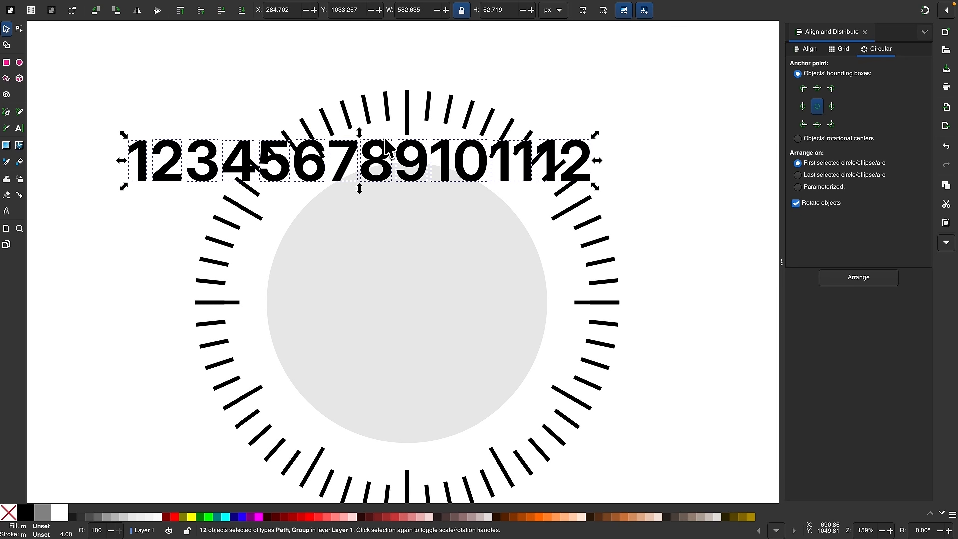
left_click_drag(595, 188, 471, 209)
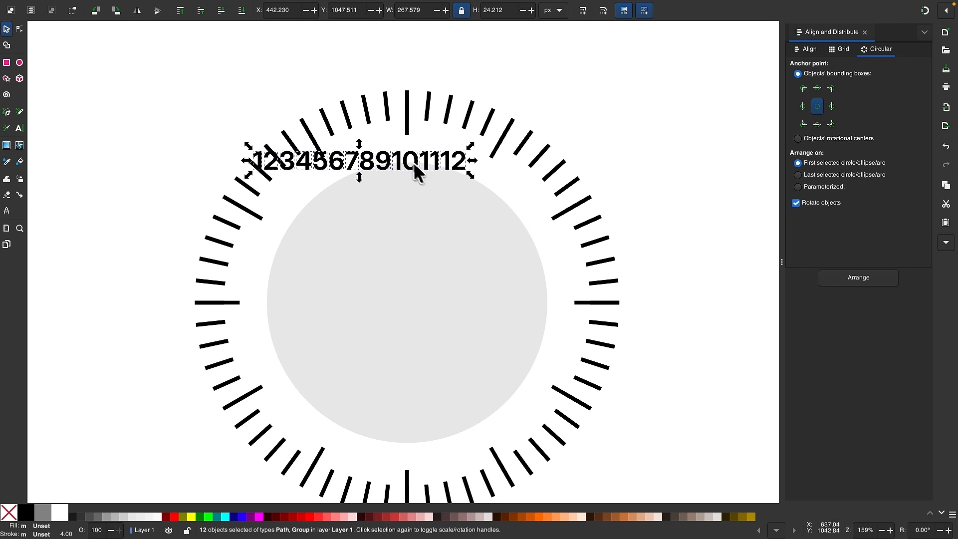
- Move the numerals clear of the clock face and arrange them around the grey circle with object rotation turned off
left_click_drag(413, 161, 256, 215)
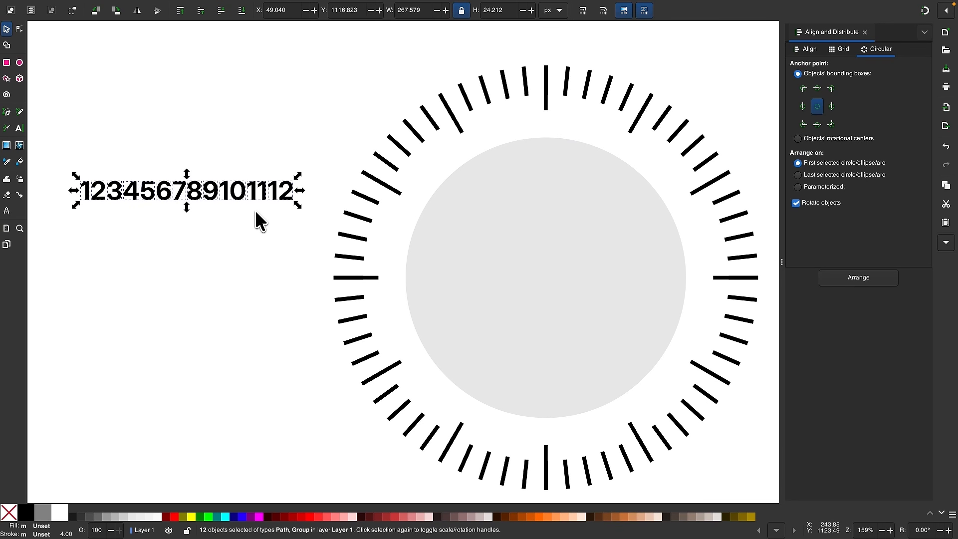
left_click(523, 253, "shift")
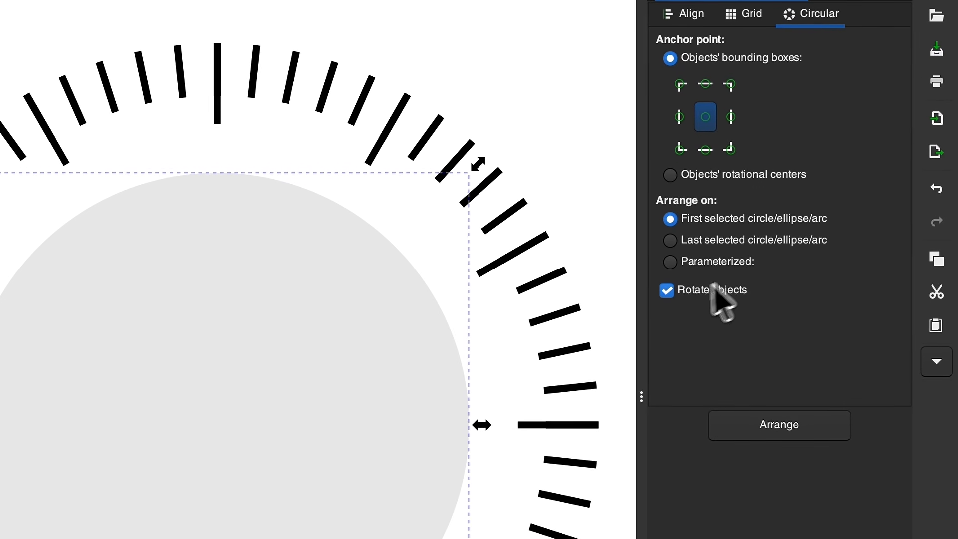
left_click(668, 292)
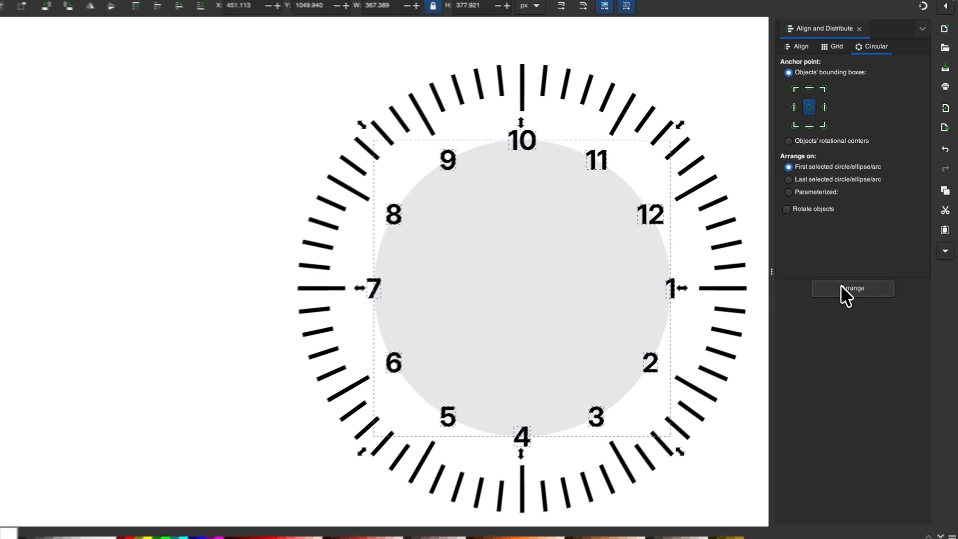
scroll(224, 196, "down", 2)
scroll(223, 196, "right", 2)
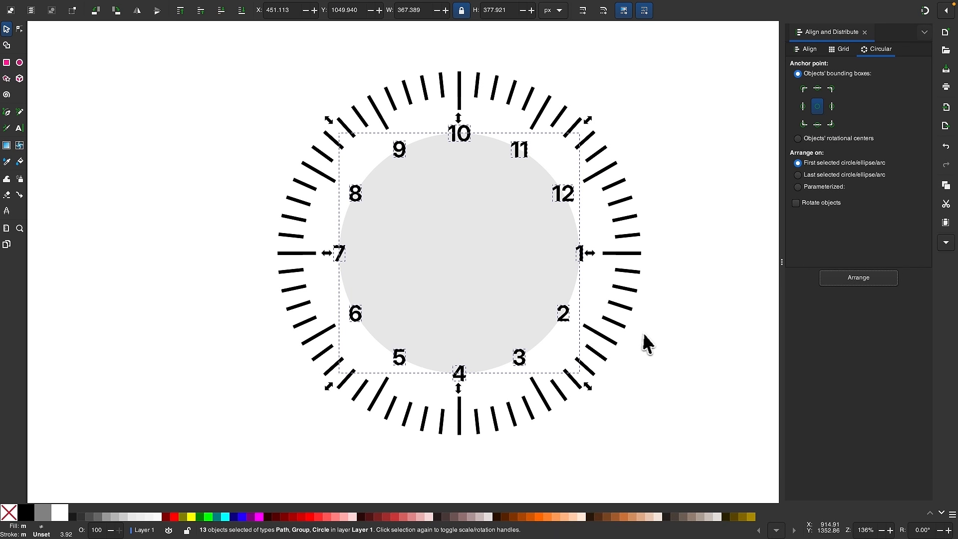
scroll(646, 336, "up", 2, "ctrl")
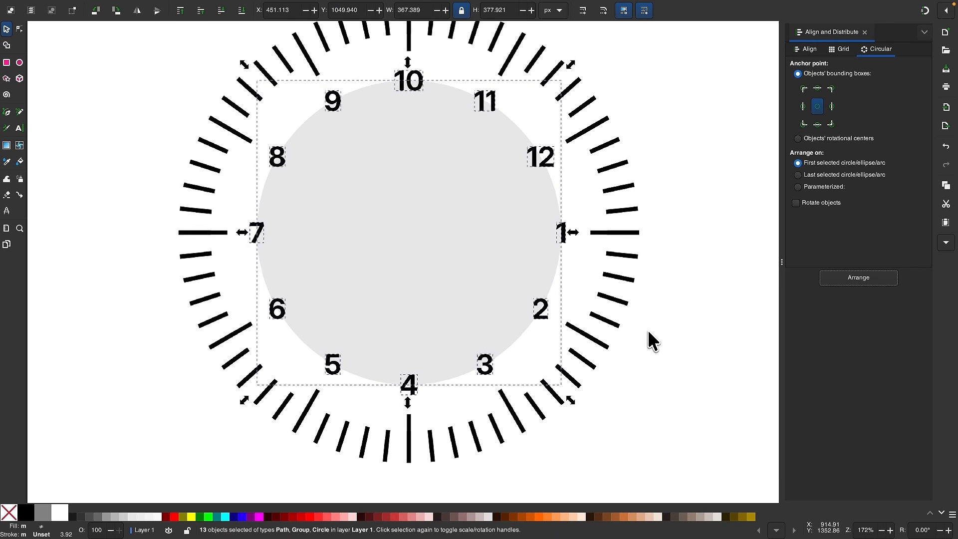
left_click(671, 329)
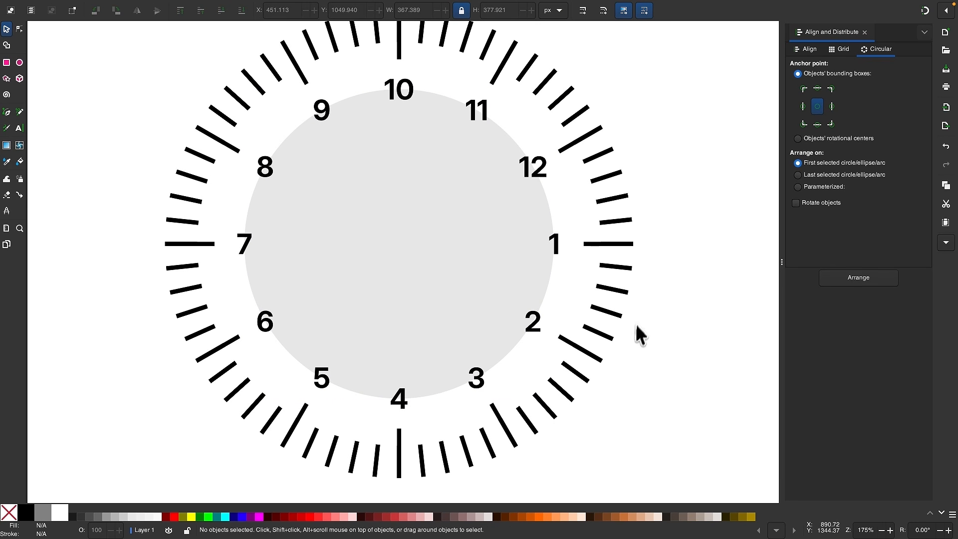
- Examine the grey circle's arc start and end handle with the Ellipse tool, comparing its position with the placement of the numerals
left_click(513, 234)
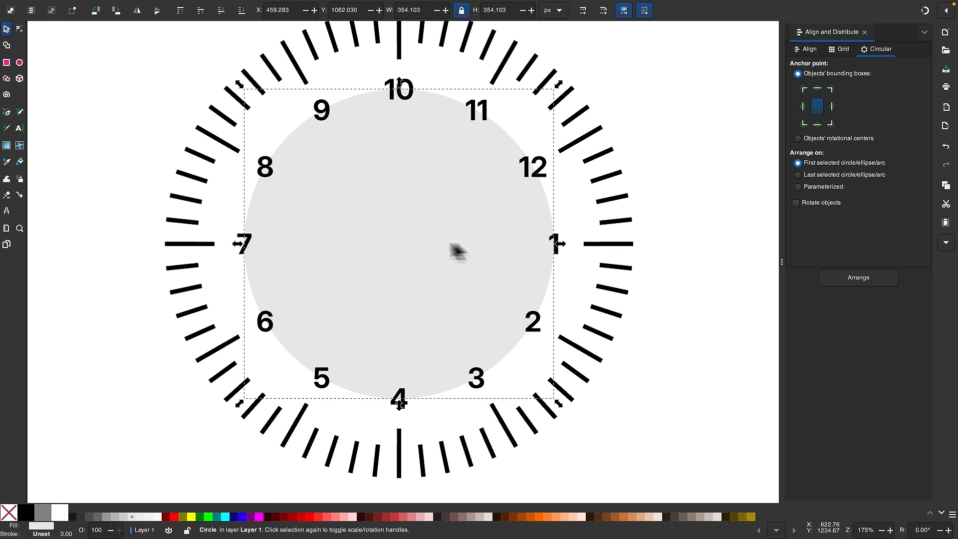
left_click(20, 62)
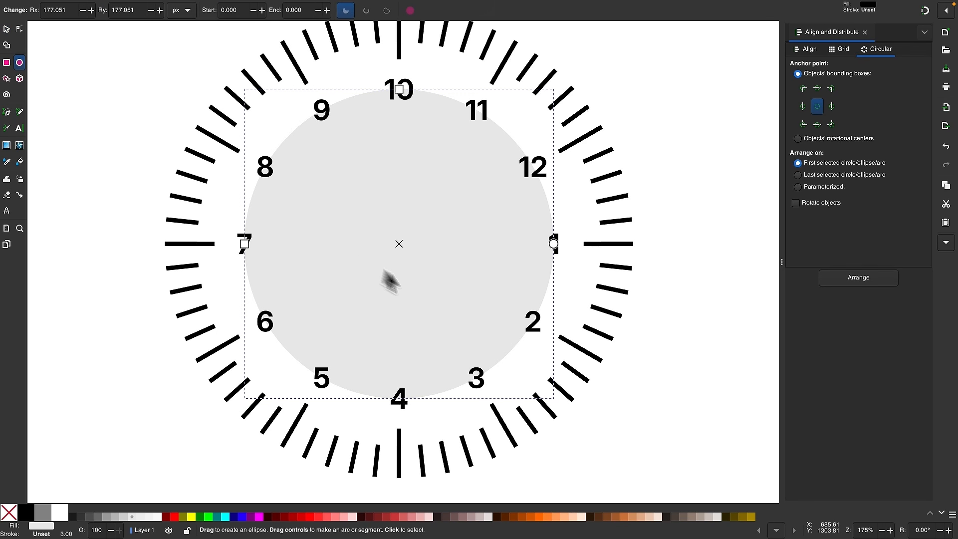
scroll(442, 301, "up", 2, "ctrl")
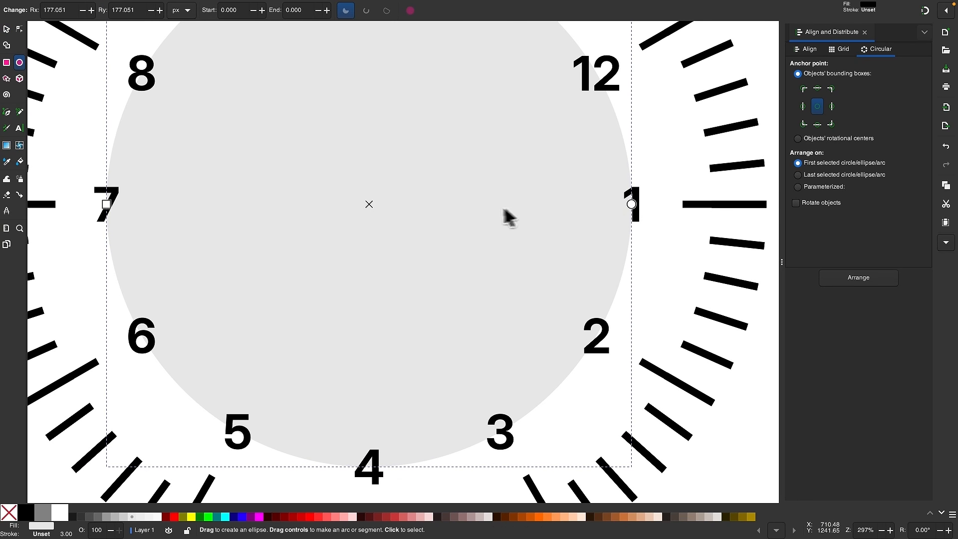
scroll(509, 217, "down", 2, "ctrl")
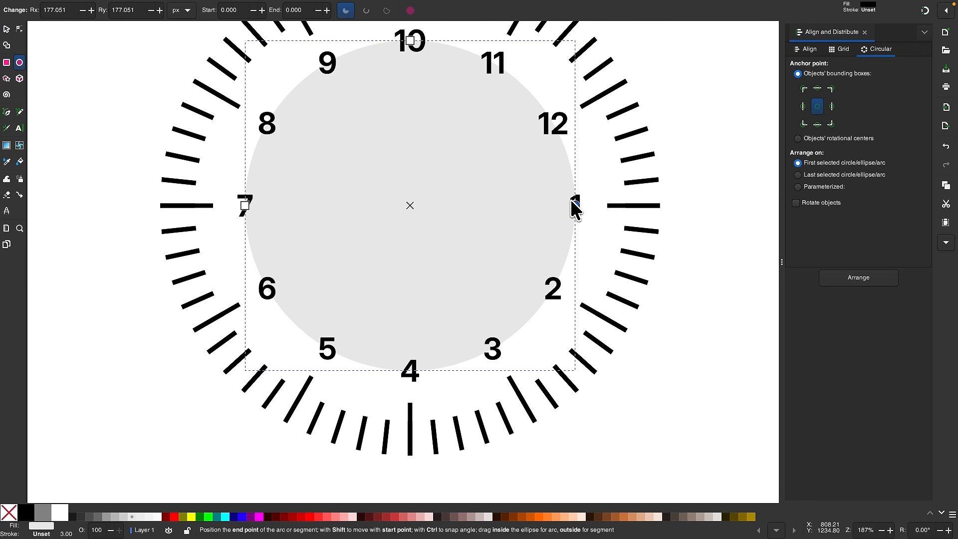
scroll(501, 205, "up", 1)
scroll(501, 205, "right", 1)
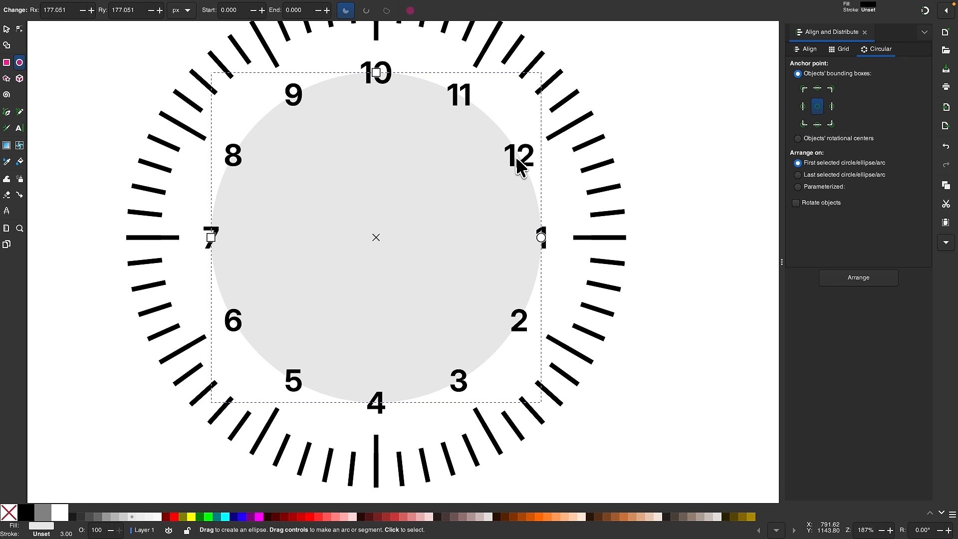
scroll(428, 229, "down", 2)
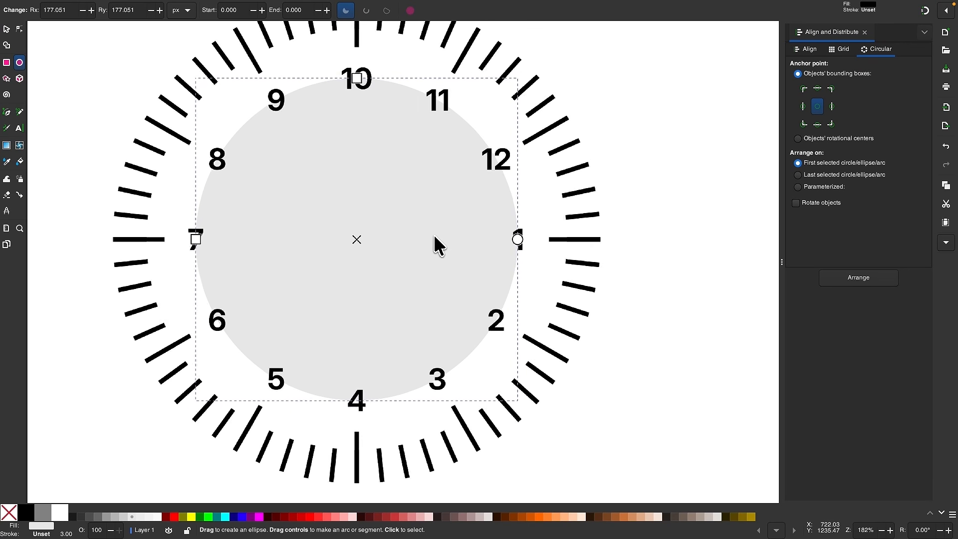
scroll(434, 236, "up", 1)
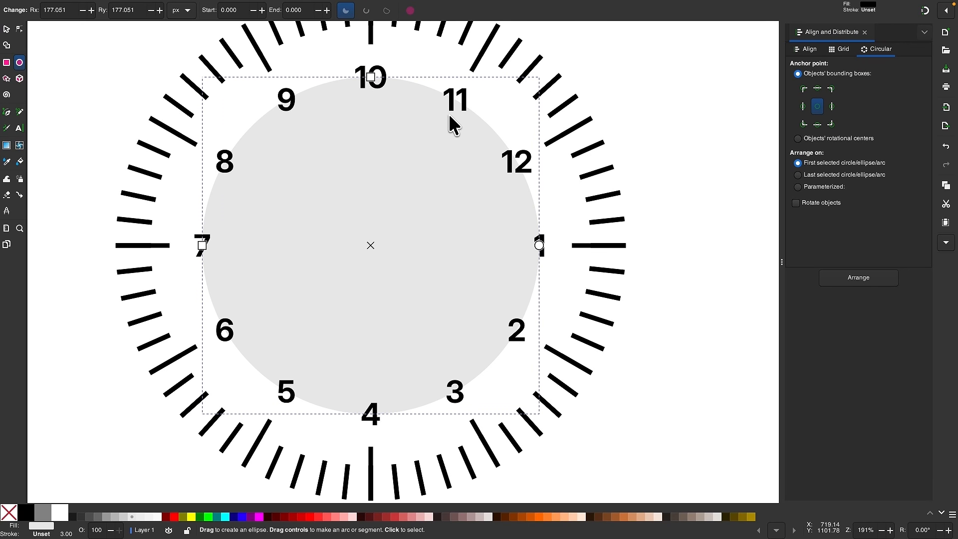
scroll(439, 175, "down", 4)
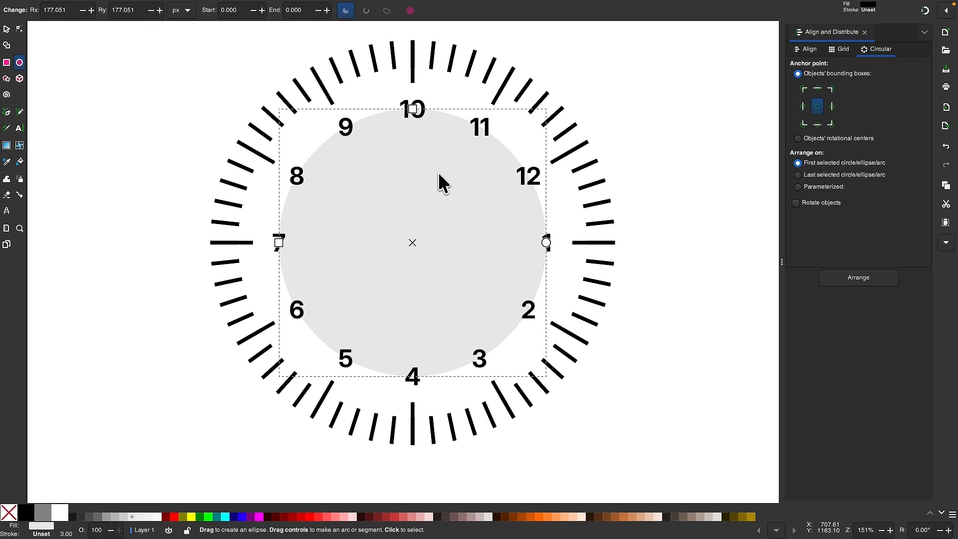
- Undo the circular arrangement of the numerals
key("ctrl+z")
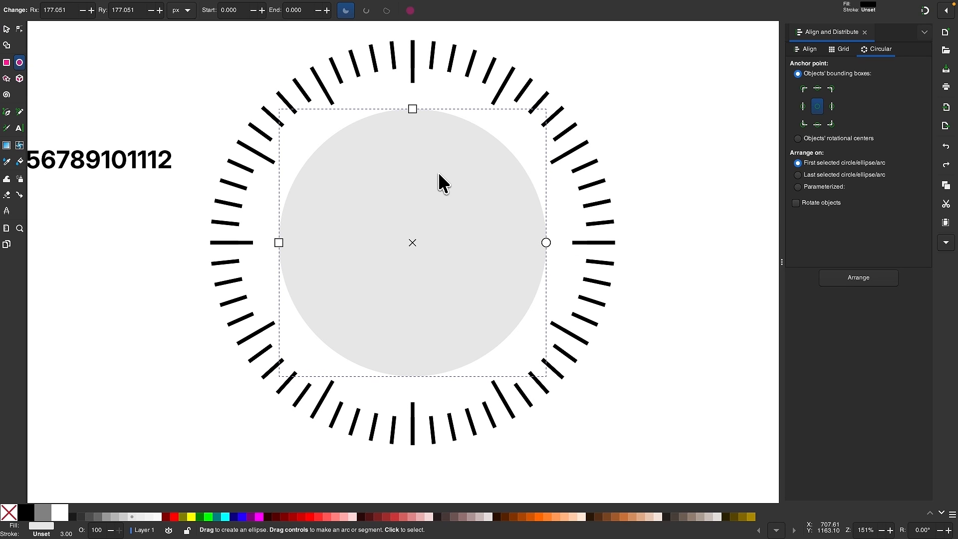
left_click(6, 29)
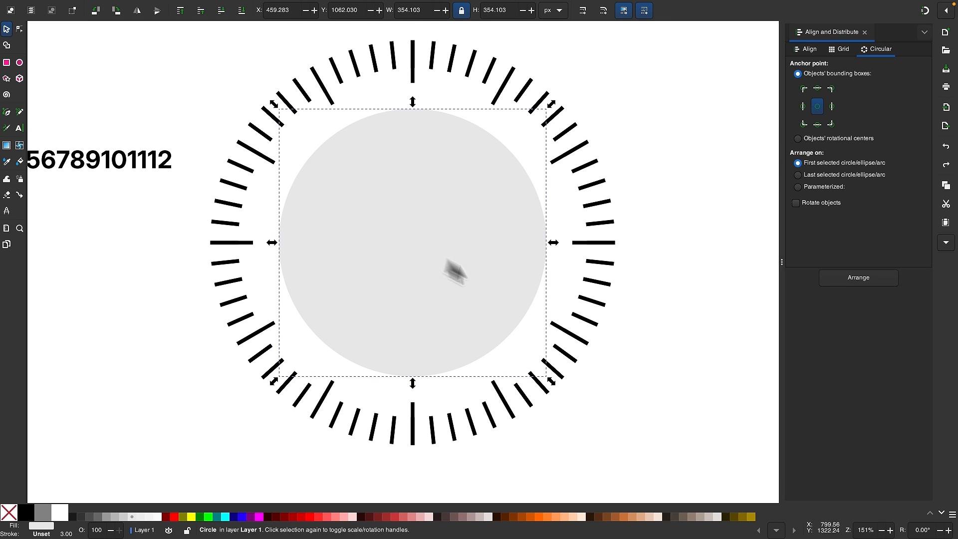
- Duplicate the grey circle, fill the copy red and shrink it to a dot about 32 px wide at the 3 o'clock edge
right_click(391, 198)
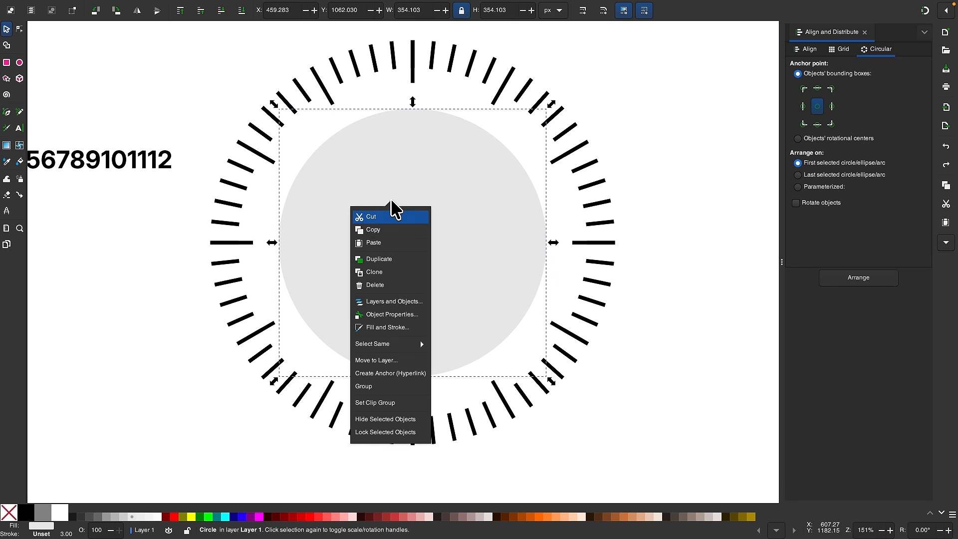
left_click(391, 259)
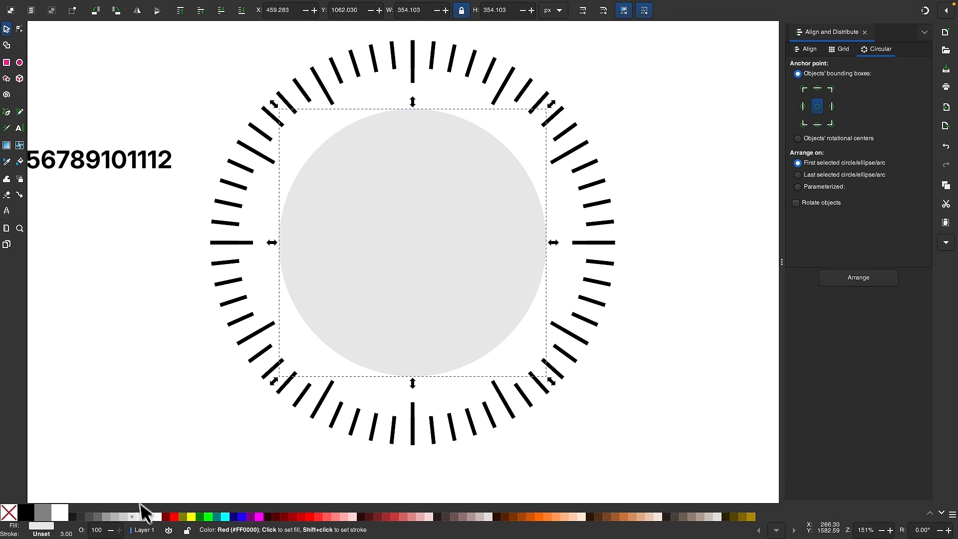
left_click(177, 518)
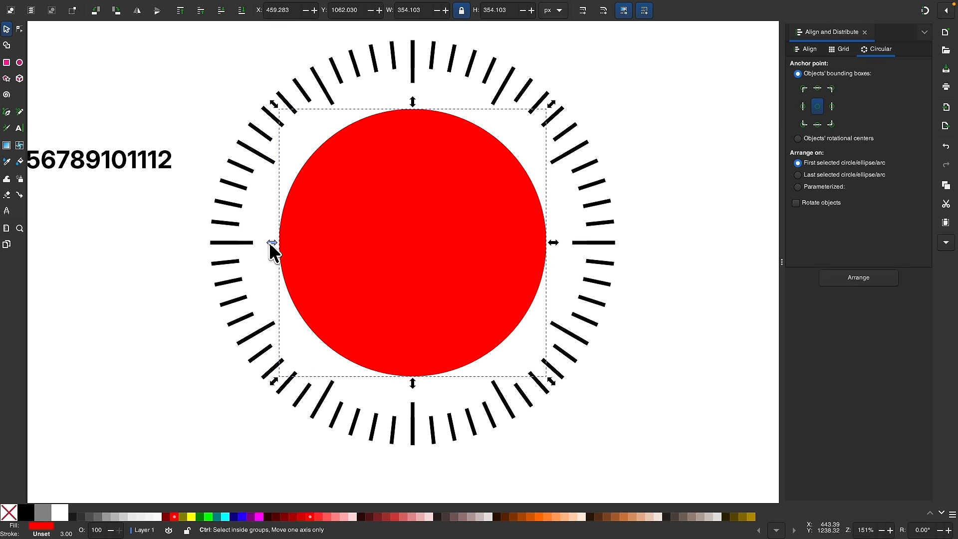
left_click_drag(272, 243, 511, 250)
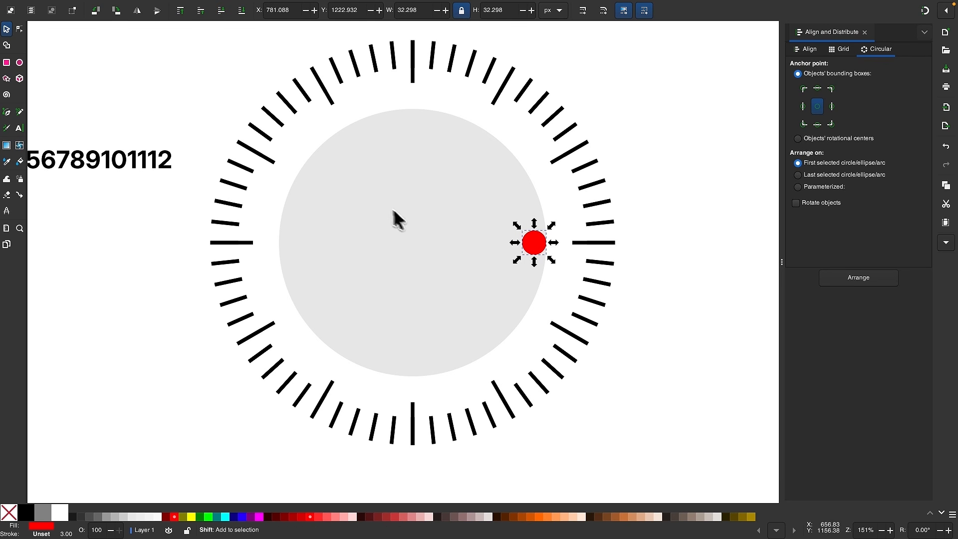
- Rotate the grey circle and the red dot together counterclockwise until the dot lines up with the 1 o'clock mark
left_click(421, 220, "shift")
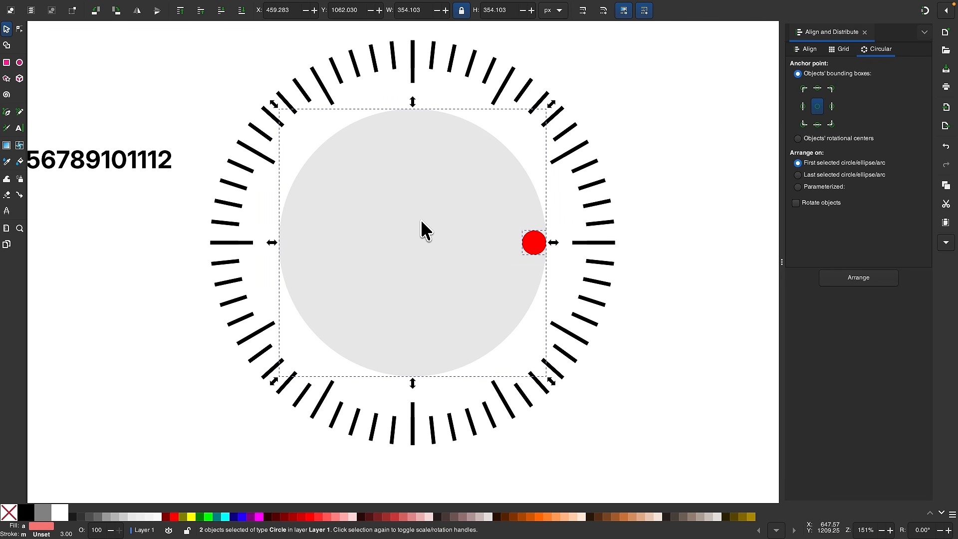
left_click(442, 178)
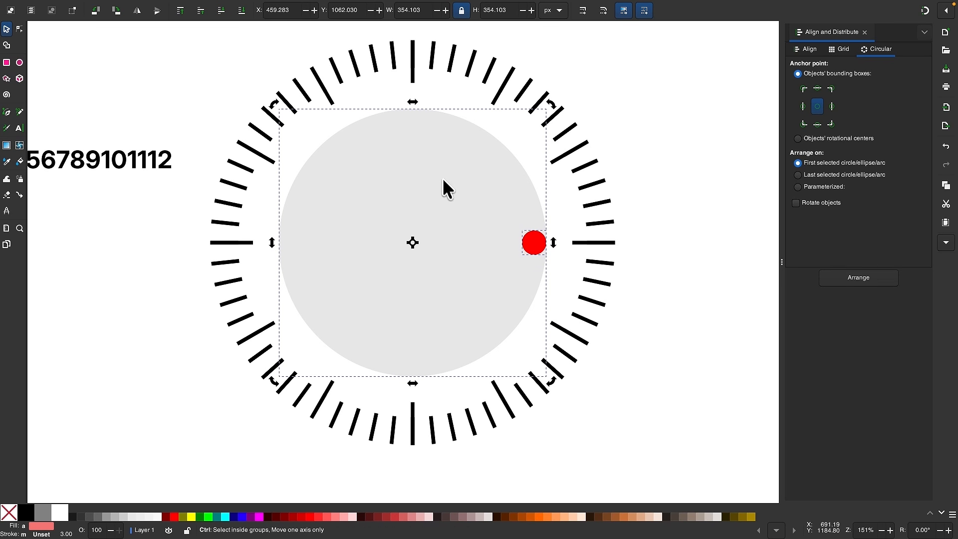
left_click_drag(551, 382, 547, 228)
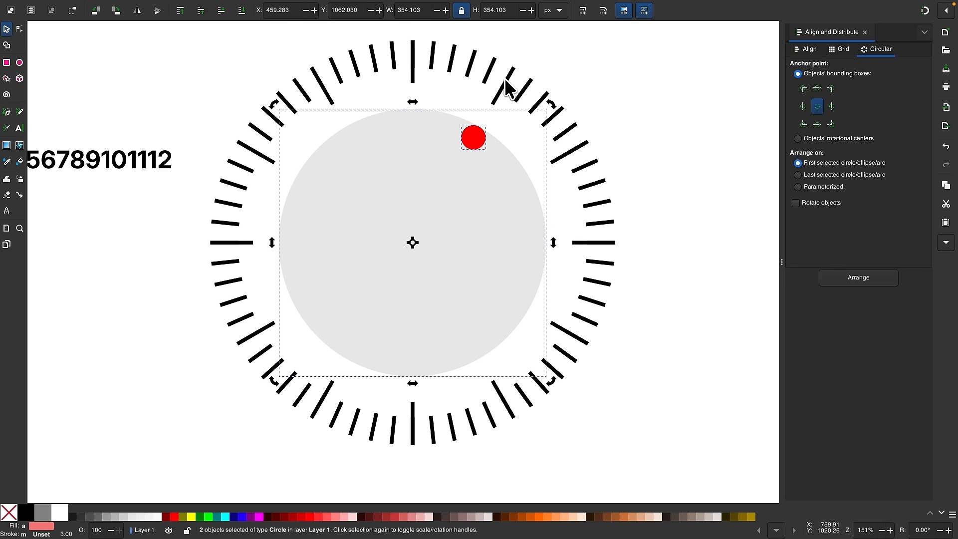
left_click(618, 112)
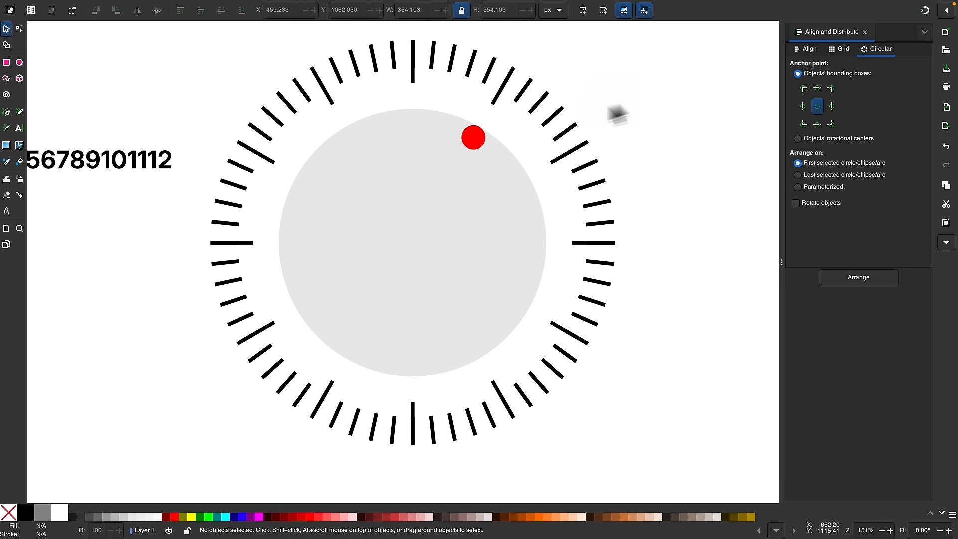
- Delete the red dot and check the rotated grey circle's start handle with the Ellipse tool
left_click(475, 136)
key("Delete")
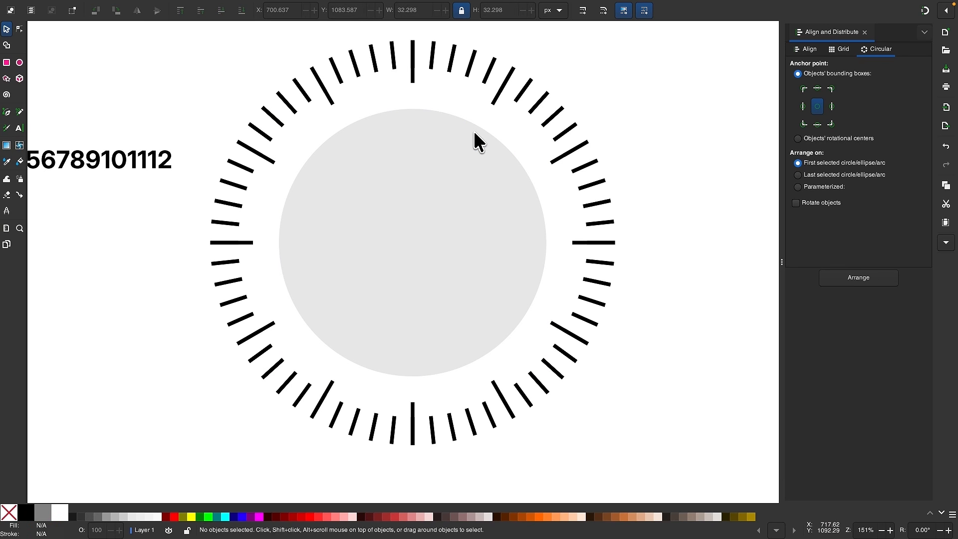
scroll(530, 217, "down", 1)
left_click(20, 63)
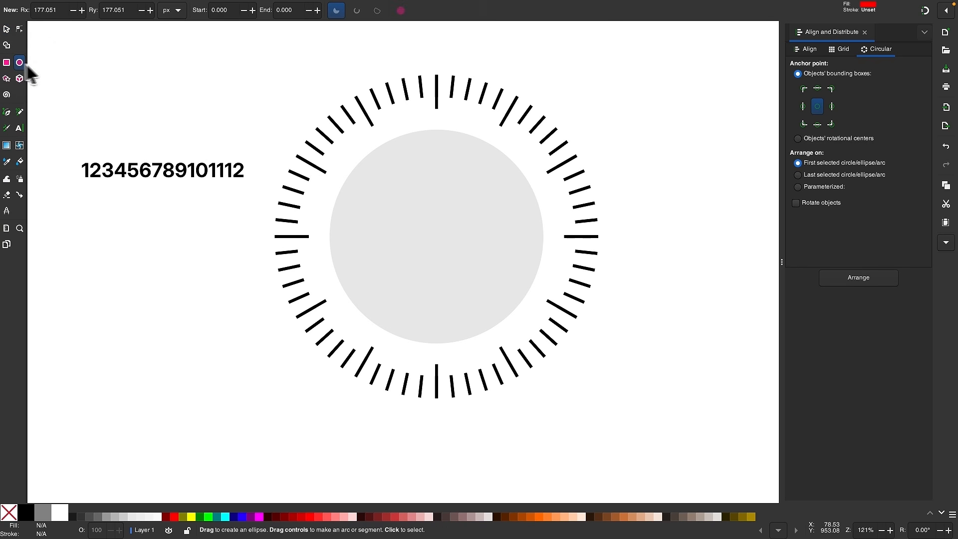
left_click(473, 204)
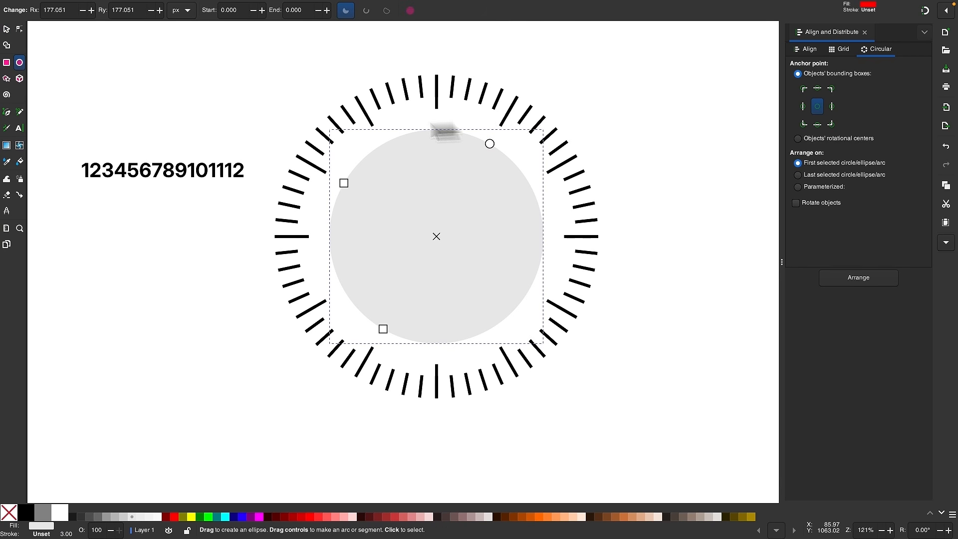
- Arrange the twelve numerals around the rotated grey circle, leaving the numerals upright
left_click(7, 29)
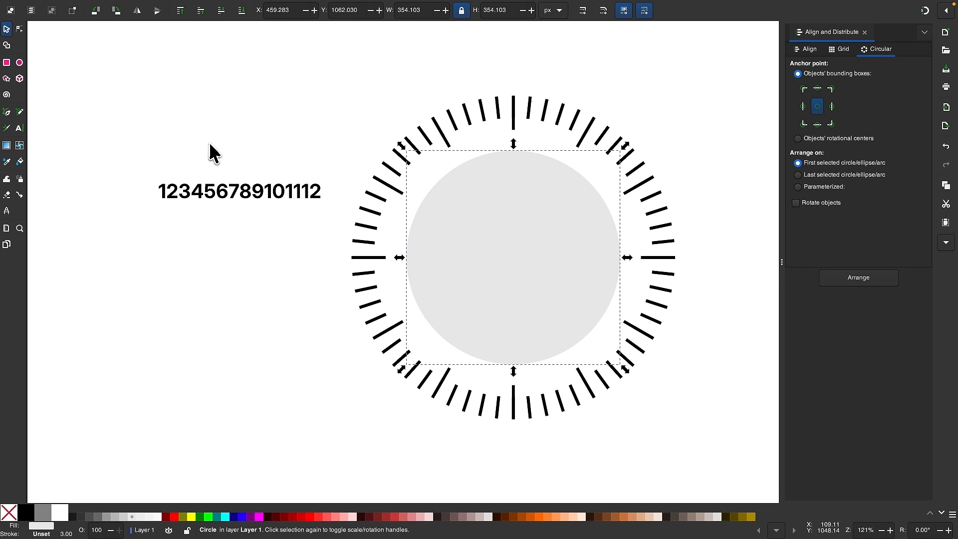
left_click_drag(139, 137, 325, 223)
scroll(325, 224, "right", 3)
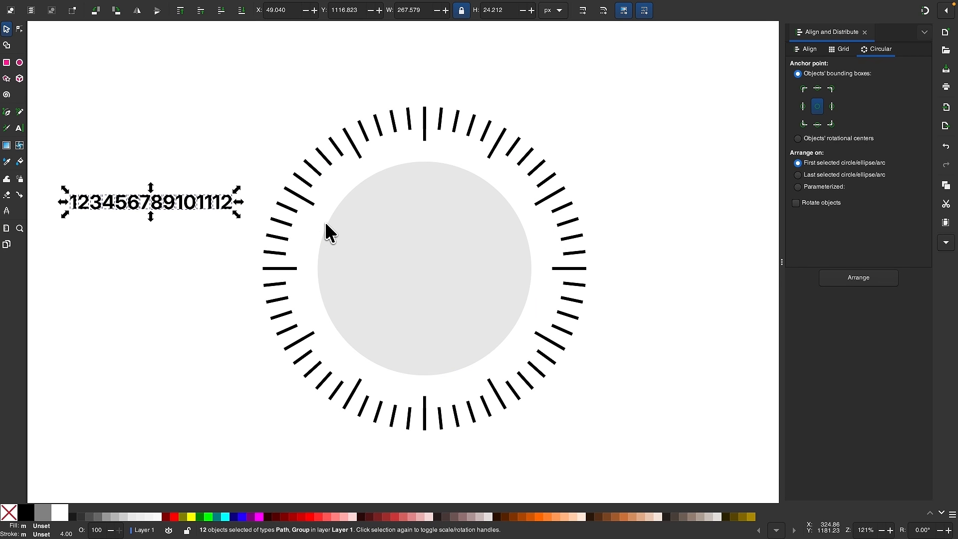
left_click(428, 210, "shift")
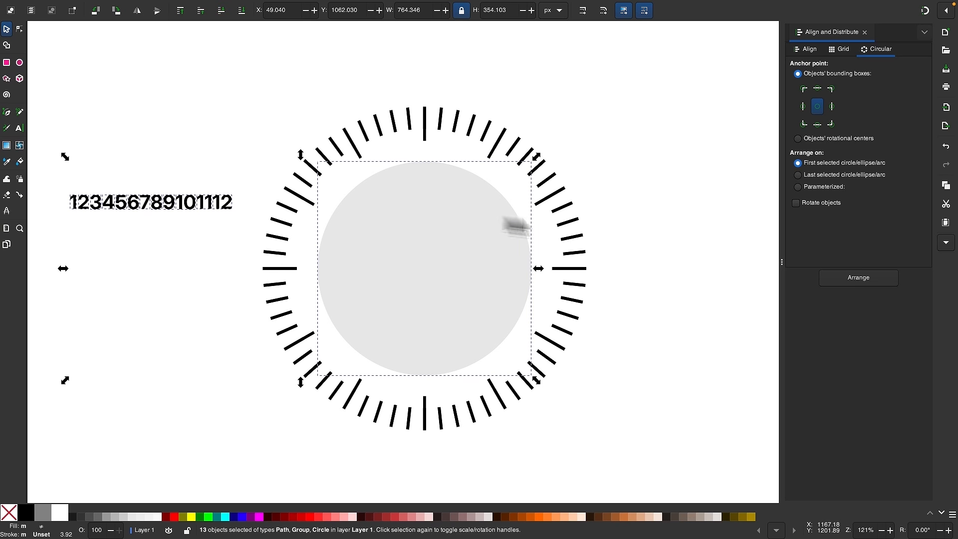
left_click(862, 281)
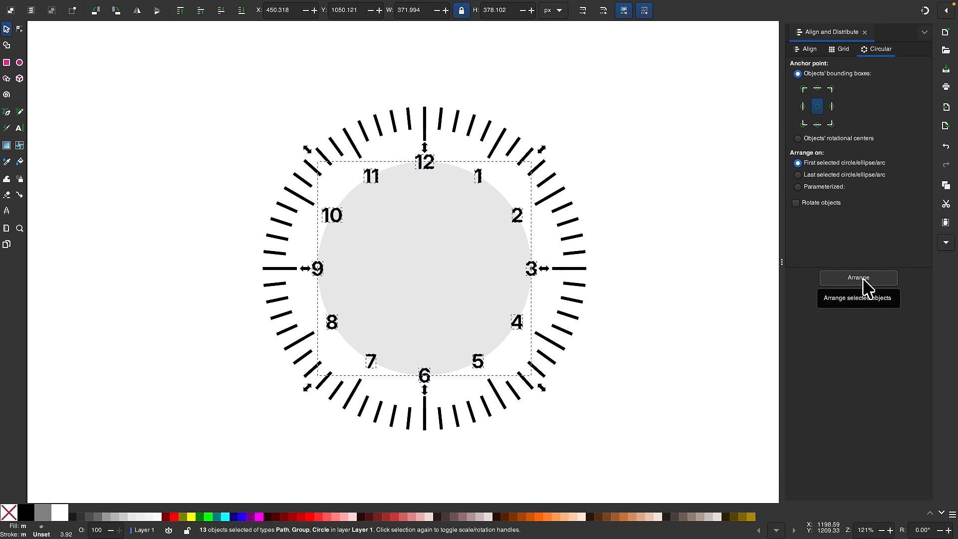
scroll(573, 267, "up", 3, "ctrl")
scroll(573, 267, "left", 2)
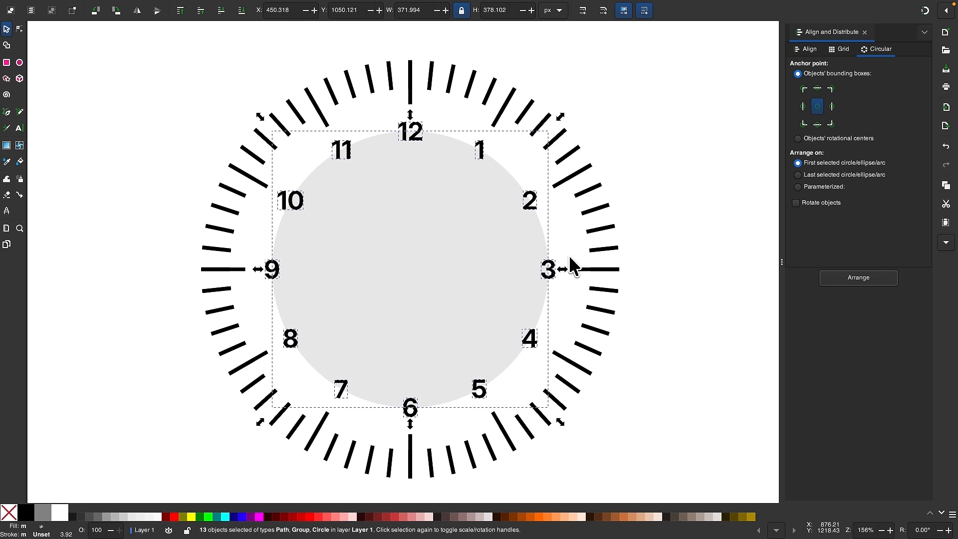
left_click(83, 236)
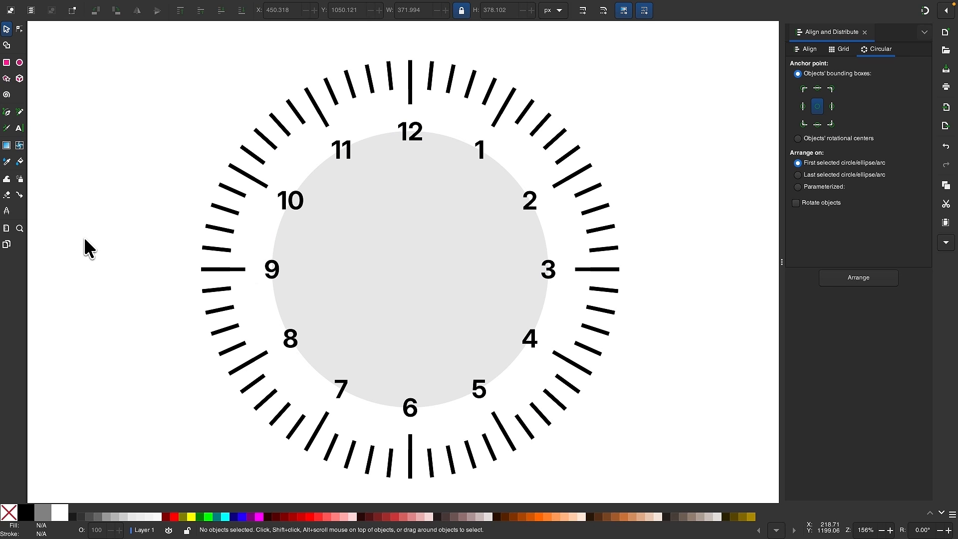
- Undo the numerals' arrangement and scale the grey circle up uniformly about its center to about 362 px wide
scroll(287, 283, "up", 1)
scroll(287, 283, "left", 1)
key("ctrl+z")
left_click(514, 259)
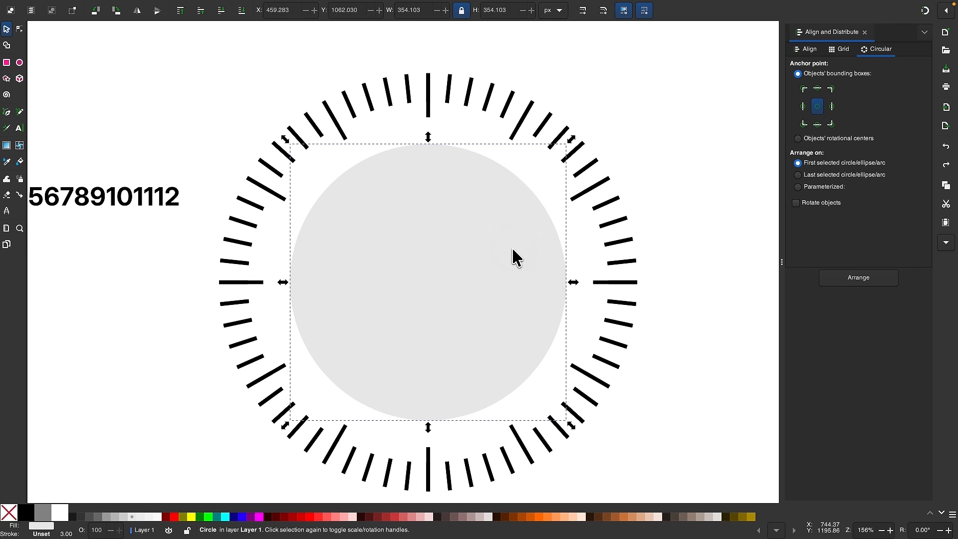
left_click_drag(427, 138, 427, 135)
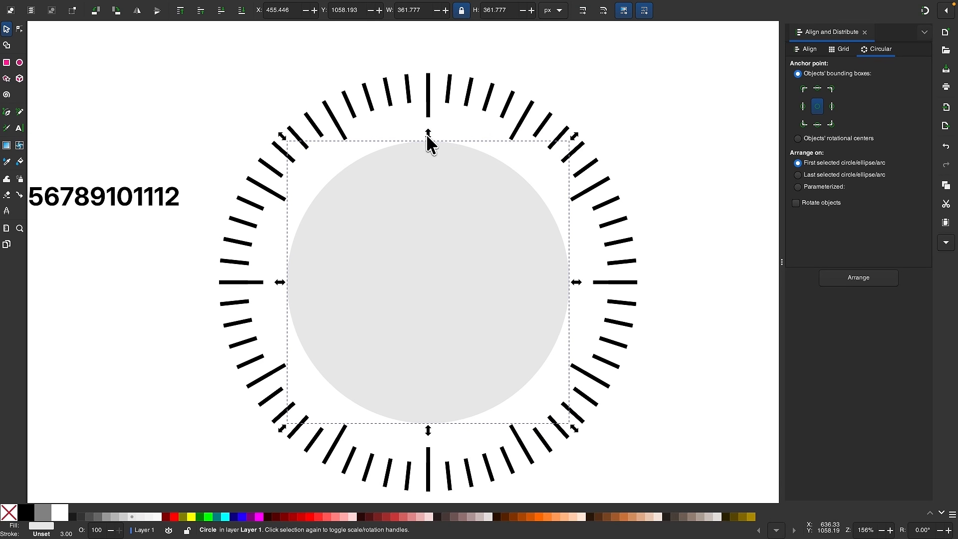
- Select the twelve numerals together with the enlarged grey circle and arrange them around it, leaving the numerals upright
scroll(495, 280, "down", 2)
scroll(499, 286, "left", 2)
left_click_drag(148, 181, 348, 278)
left_click(874, 282)
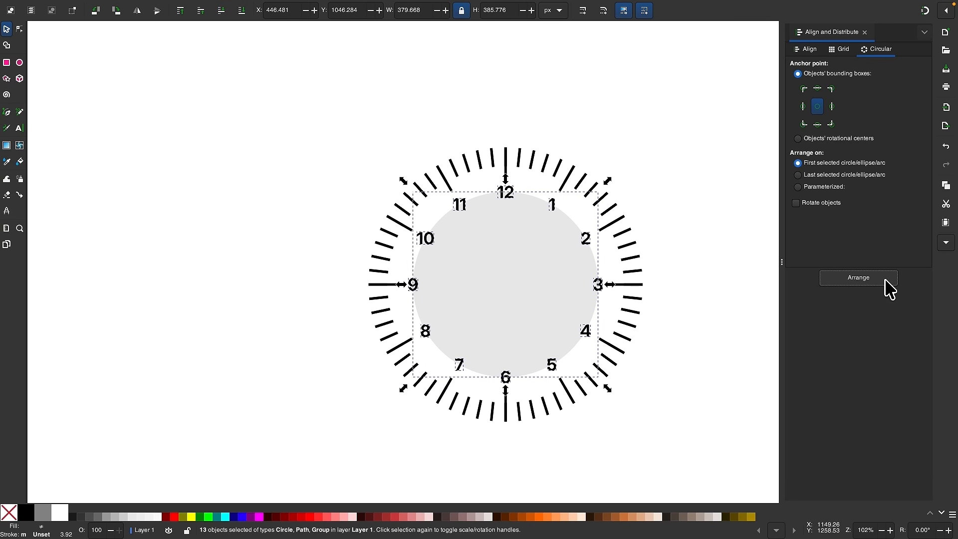
left_click(714, 300)
scroll(714, 300, "down", 1)
scroll(714, 301, "right", 1)
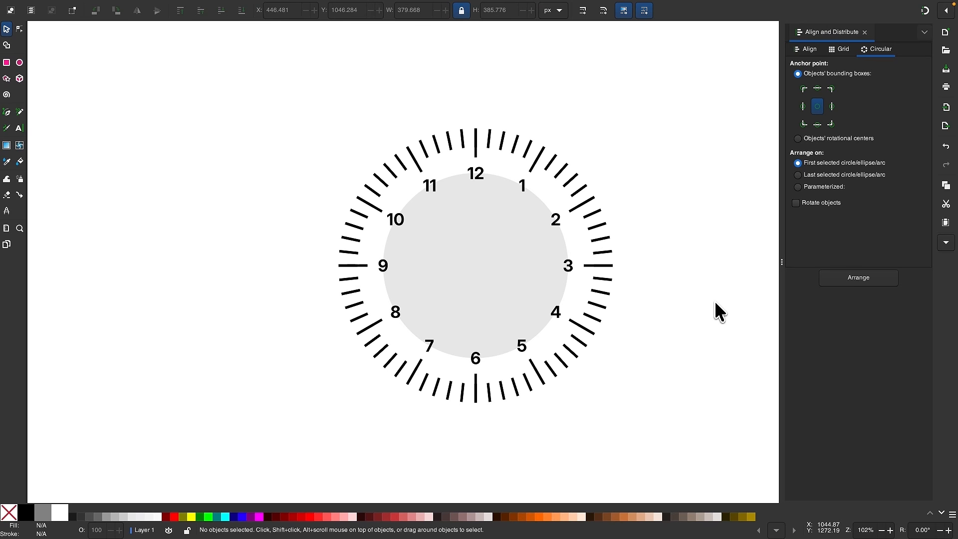
- Fill the grey circle with black and scale it down uniformly about its center to a dot about 21 px wide
left_click(429, 248)
left_click(34, 513)
key("plus")
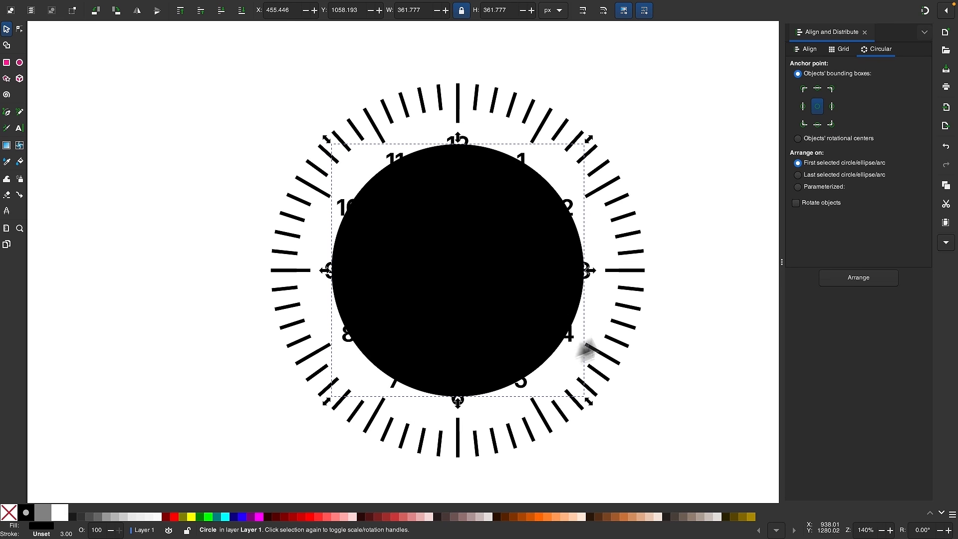
left_click_drag(590, 271, 474, 271)
left_click(491, 289)
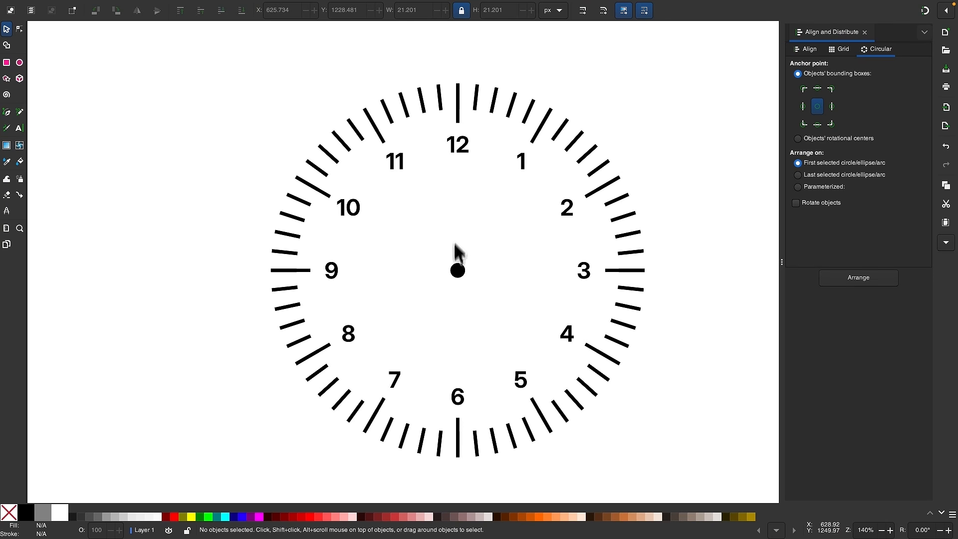
scroll(523, 301, "right", 1)
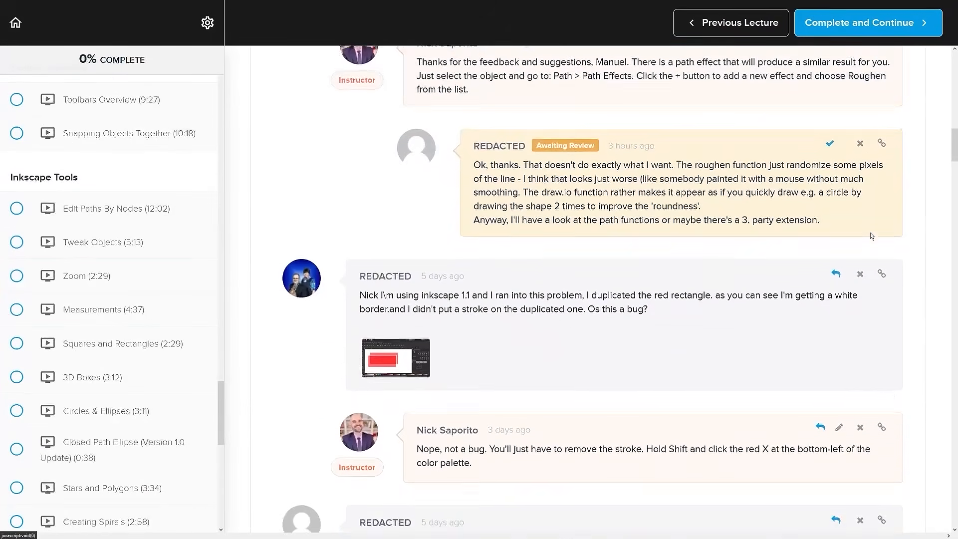
scroll(893, 230, "down", 6)
scroll(893, 229, "down", 5)
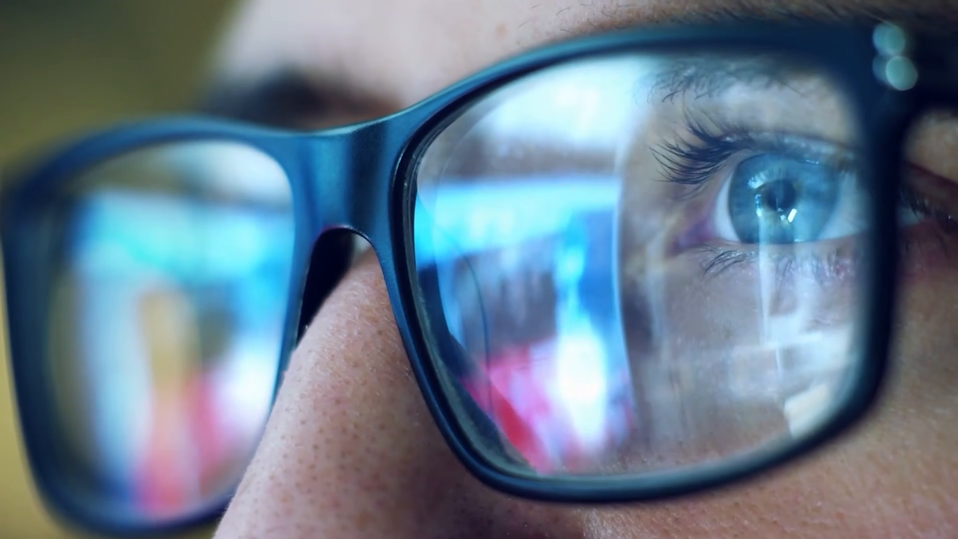
scroll(830, 171, "down", 6)
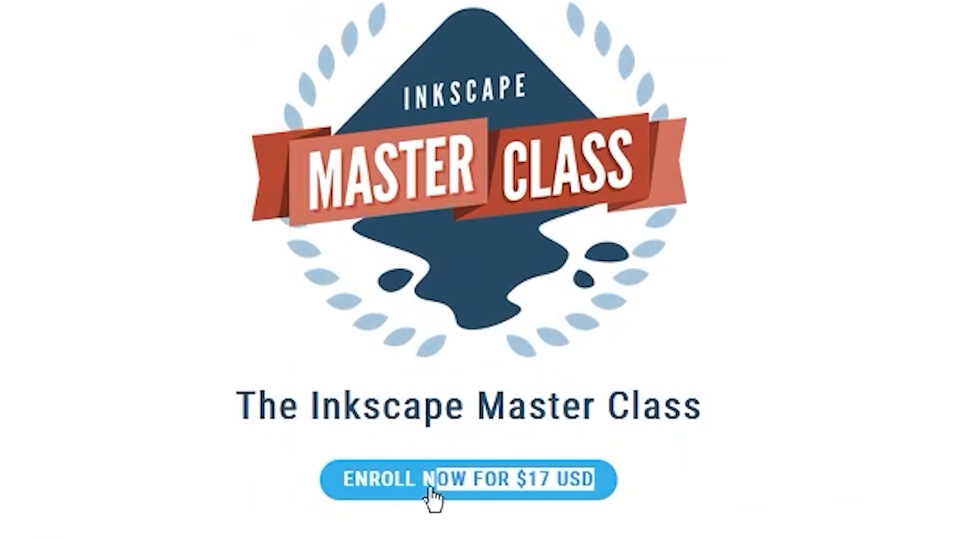
left_click(435, 355)
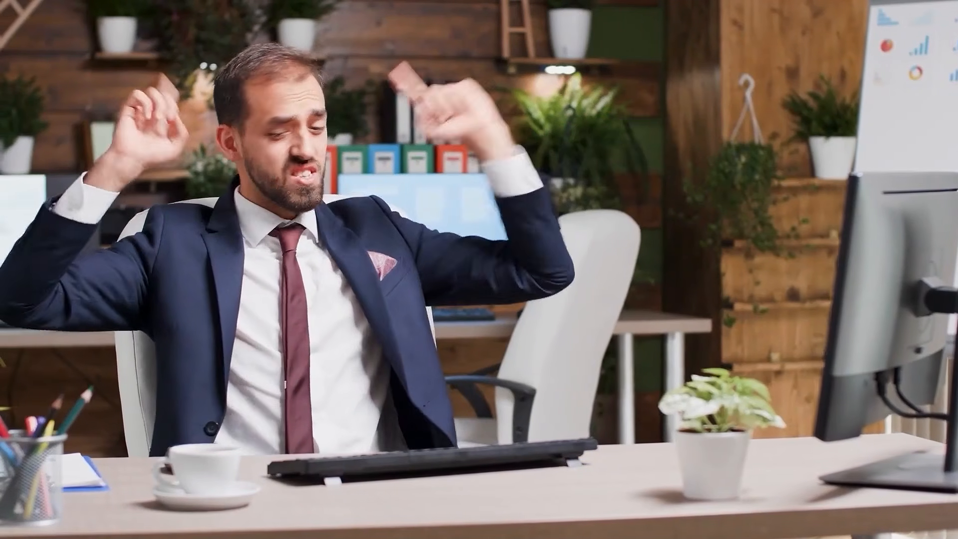